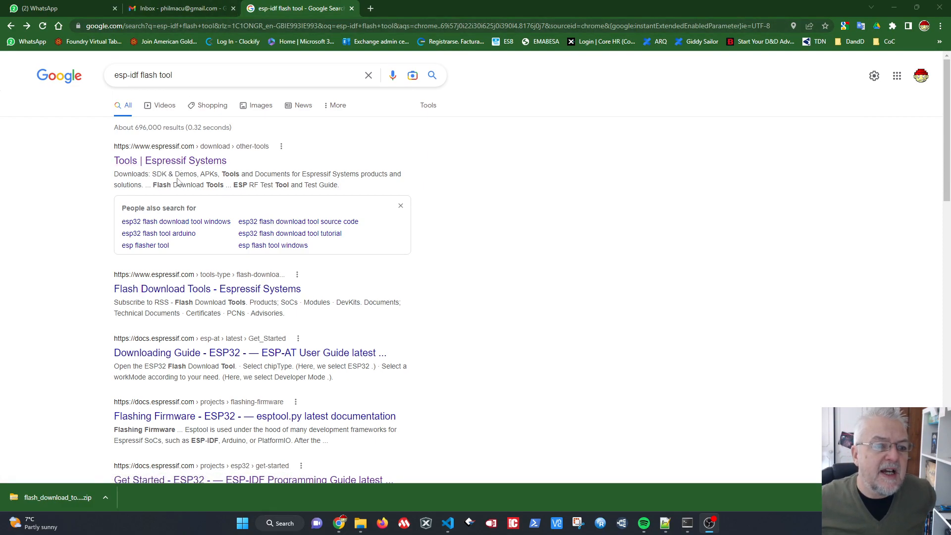
Open the Espressif Systems Tools download page from the search results and try to open the already downloaded flash tool zip.
click(179, 164)
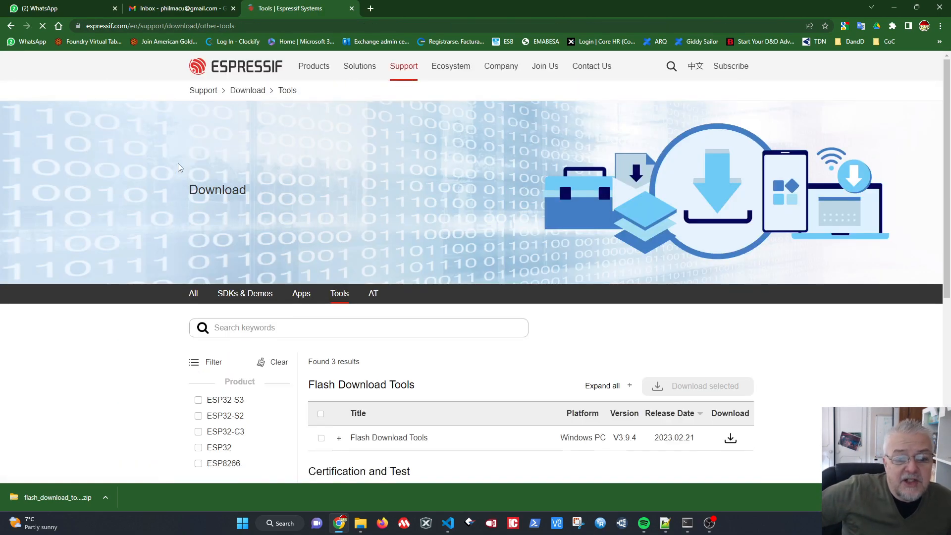
scroll(465, 242, down, 3)
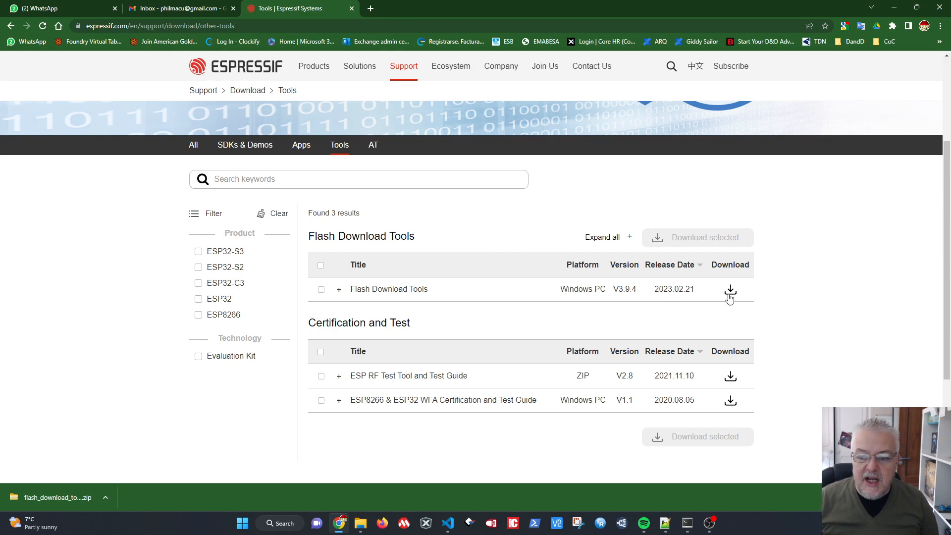
click(59, 500)
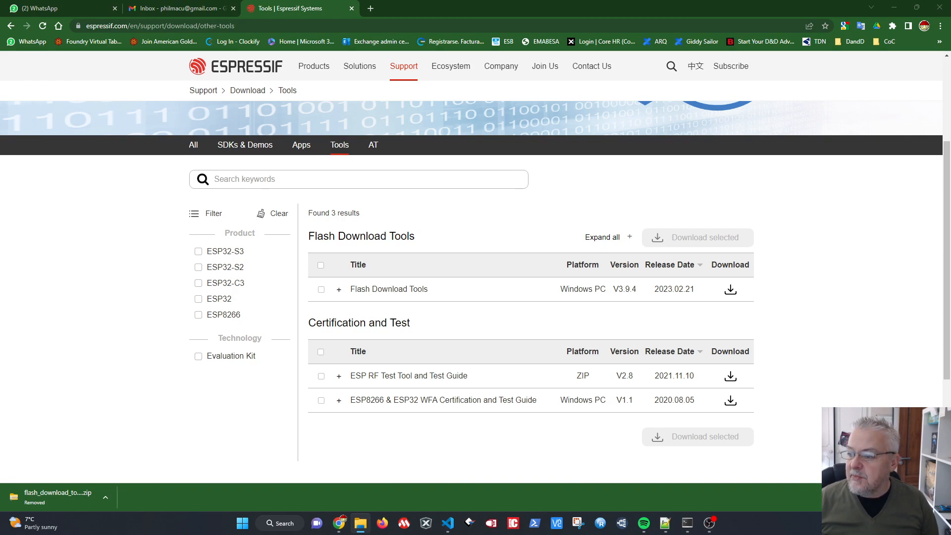
Switch to File Explorer and run flash_download_tool_3.9.4.exe from inside the extracted flash_download_tool_3.9.4 folder.
drag(950, 133, 626, 85)
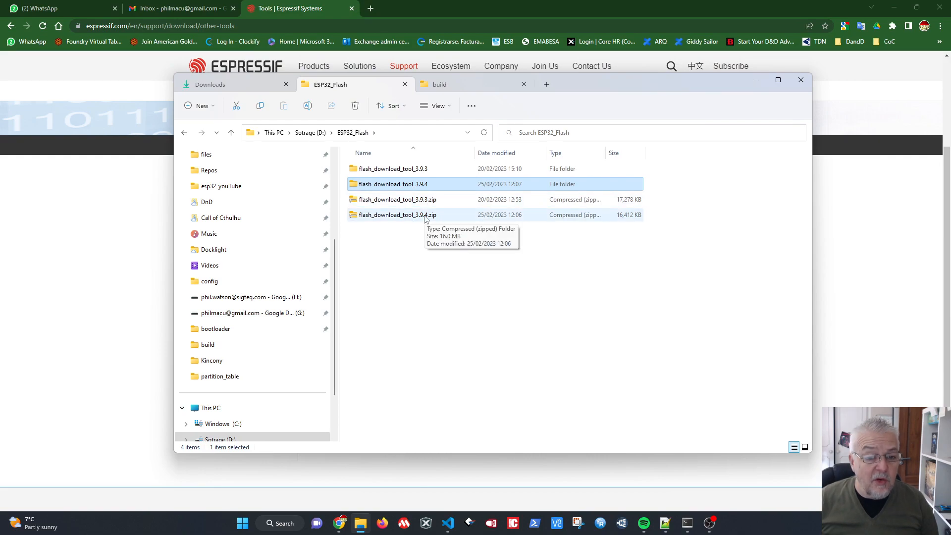
click(403, 216)
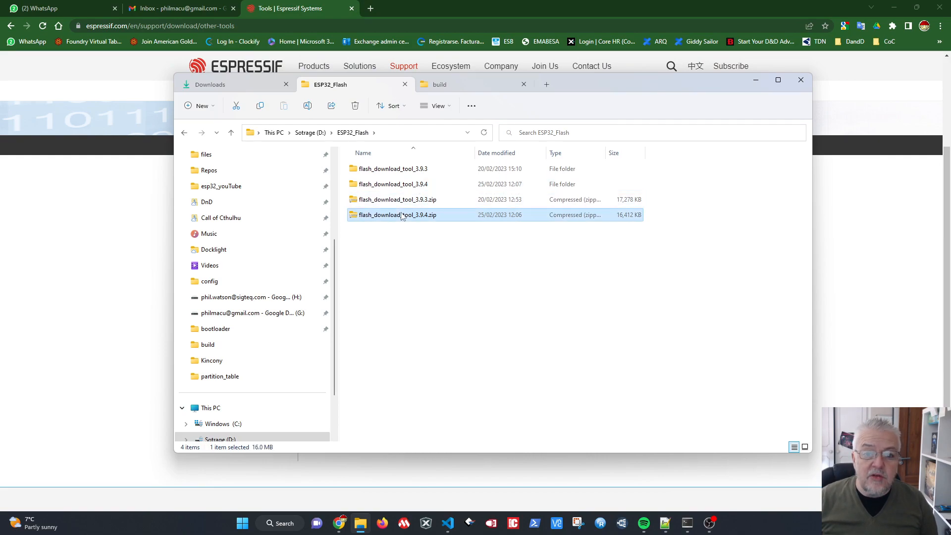
double_click(401, 185)
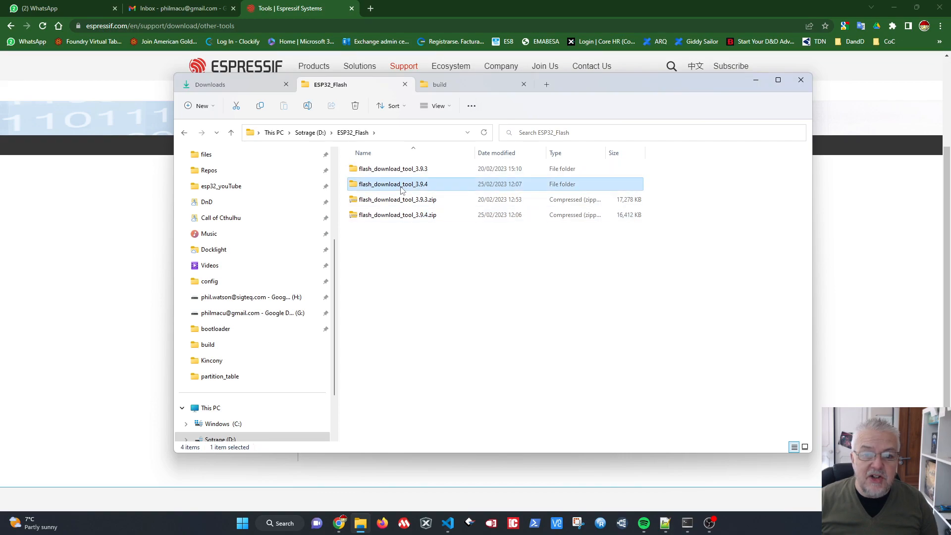
double_click(395, 169)
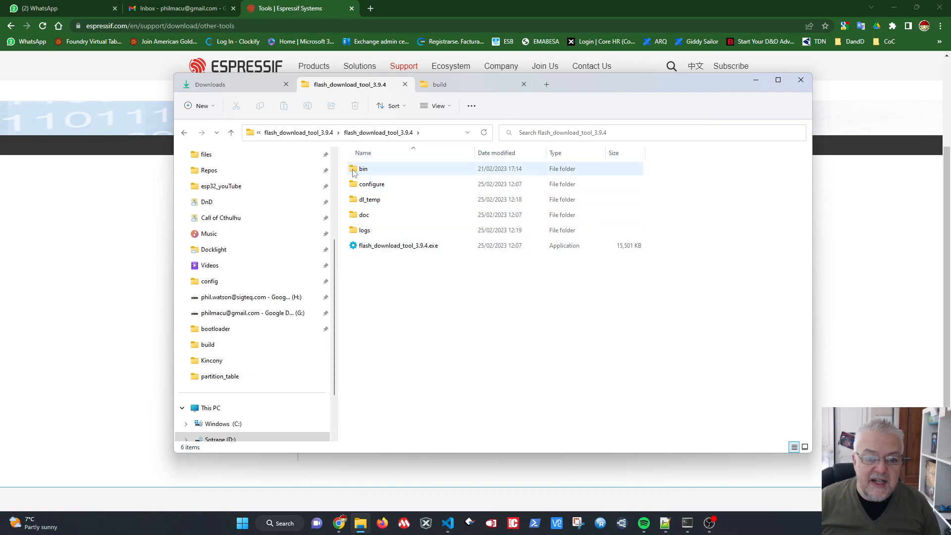
double_click(383, 247)
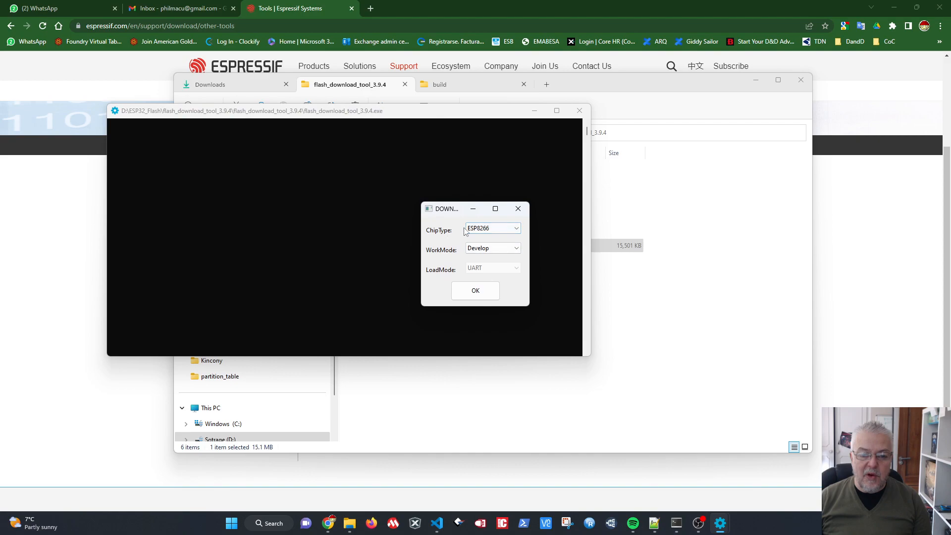
Set the flash tool's chip type to ESP32-S3, keep Develop work mode and UART load mode, and confirm the selection.
click(493, 232)
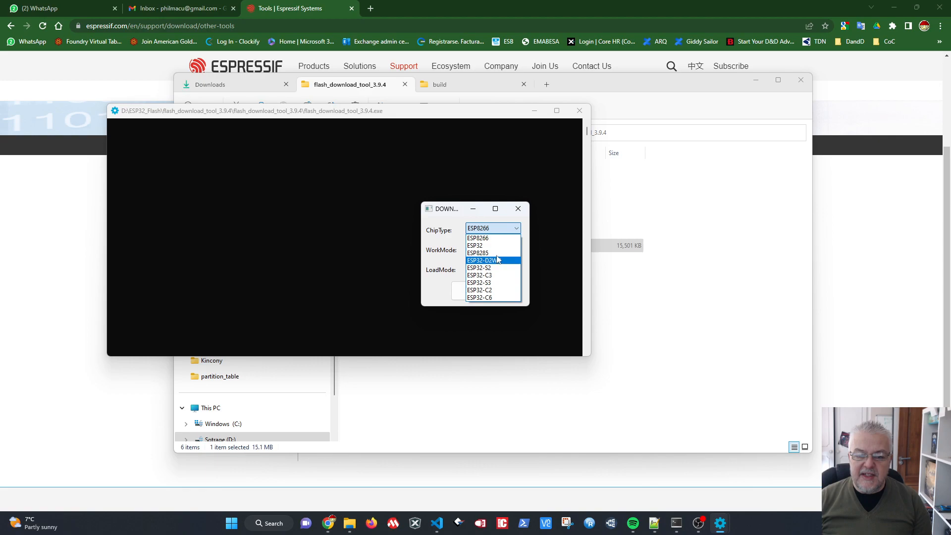
click(488, 283)
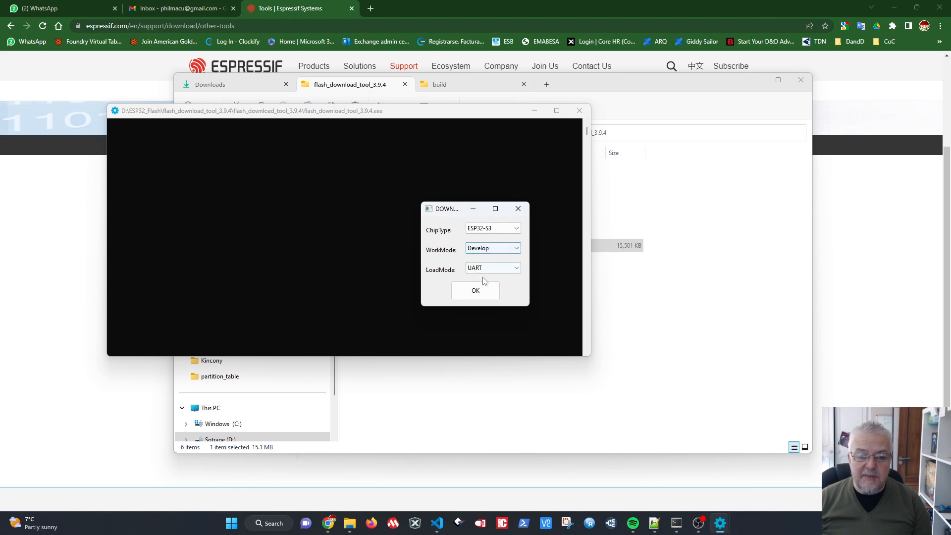
click(496, 270)
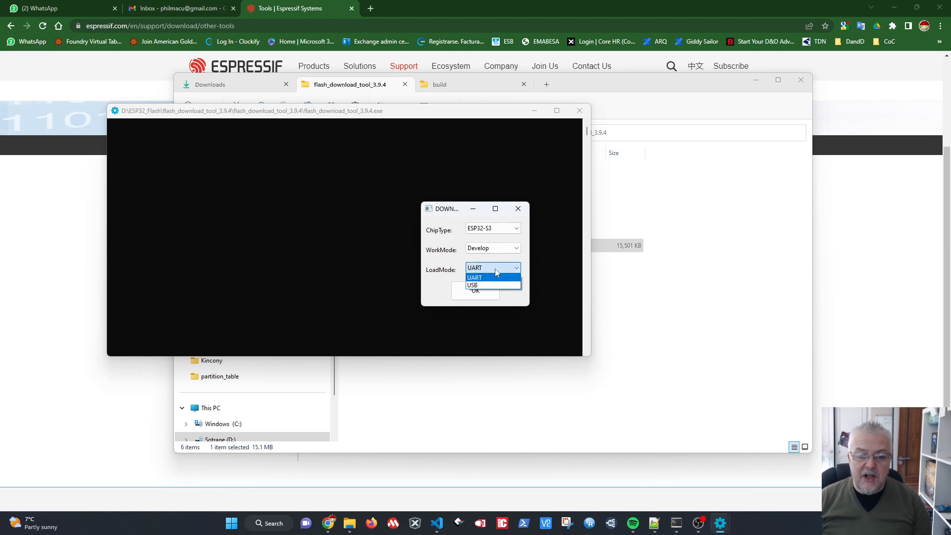
click(496, 270)
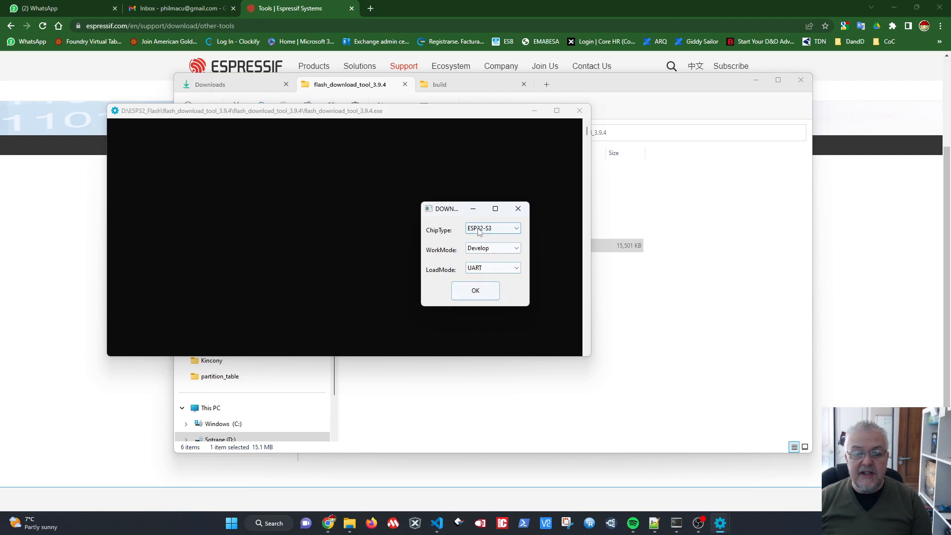
click(468, 297)
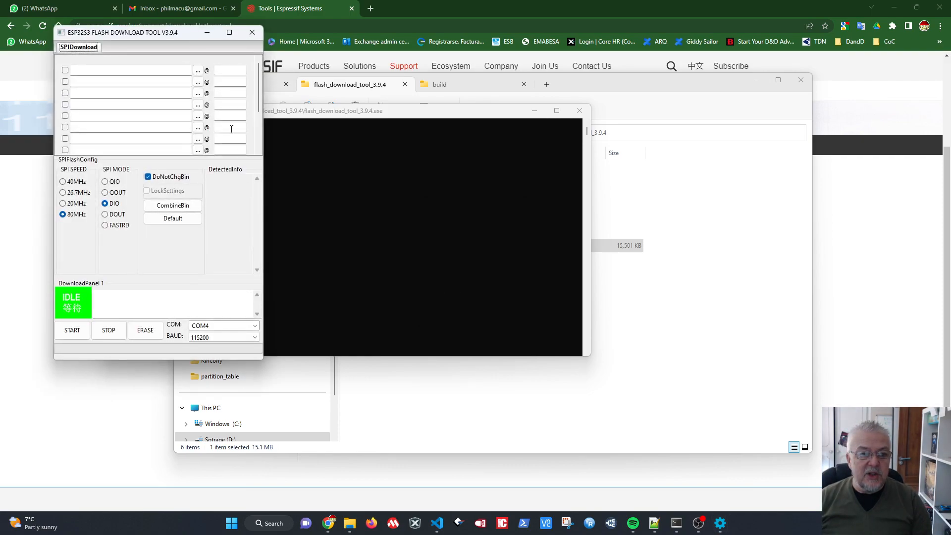
Review the flash tool's file slots, SPI flash configuration, COM port and baud rate, and close the tool.
drag(184, 35, 543, 99)
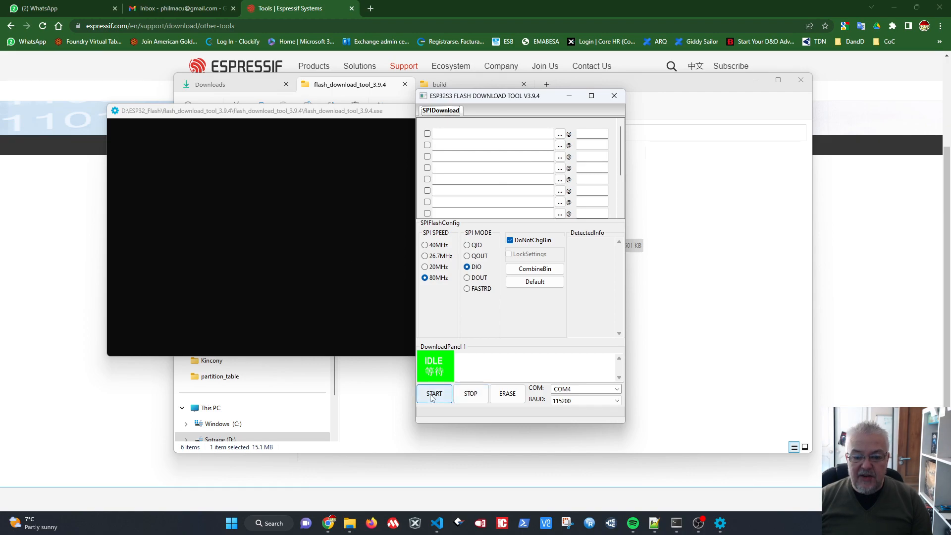
click(560, 402)
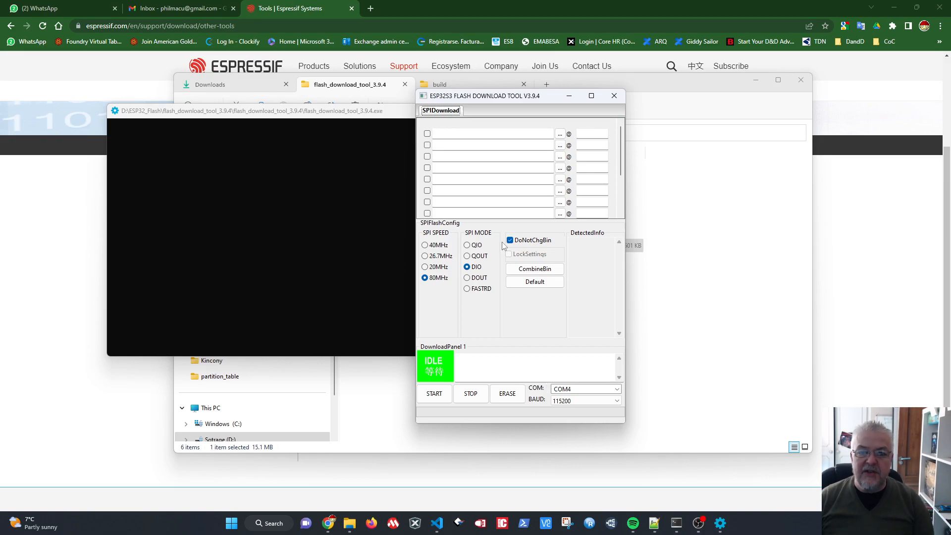
click(615, 95)
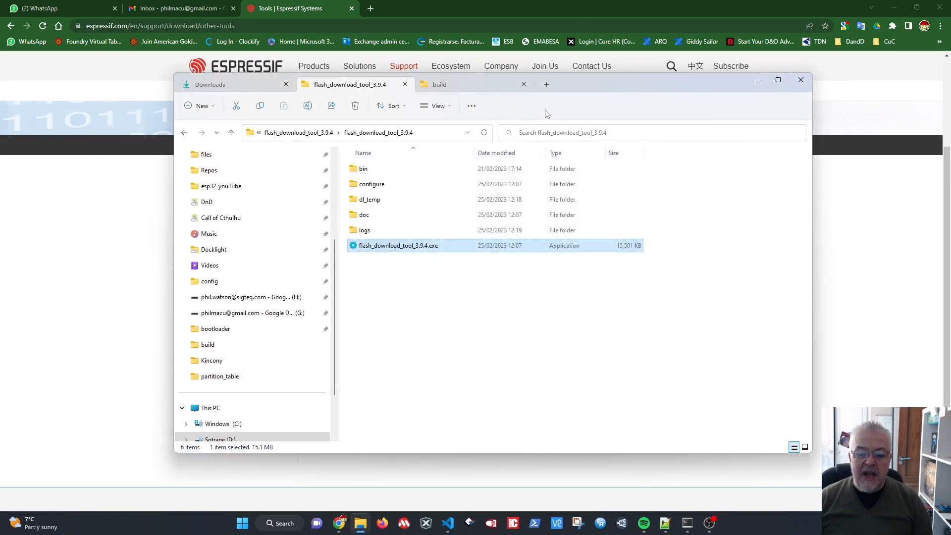
Switch to Visual Studio Code, look through main.c and flash the hovione project to the ESP32-S3 over UART.
click(447, 523)
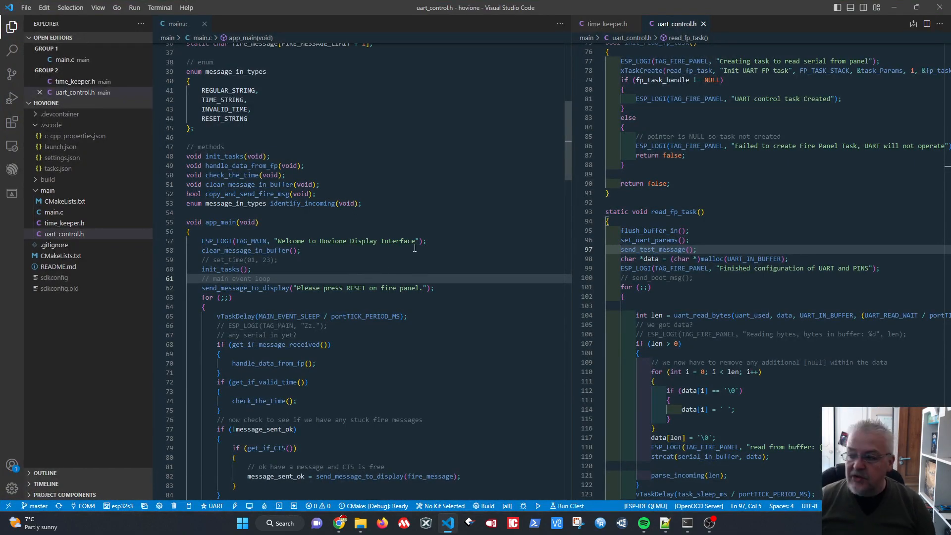
scroll(416, 256, down, 8)
scroll(414, 257, up, 8)
scroll(406, 261, down, 6)
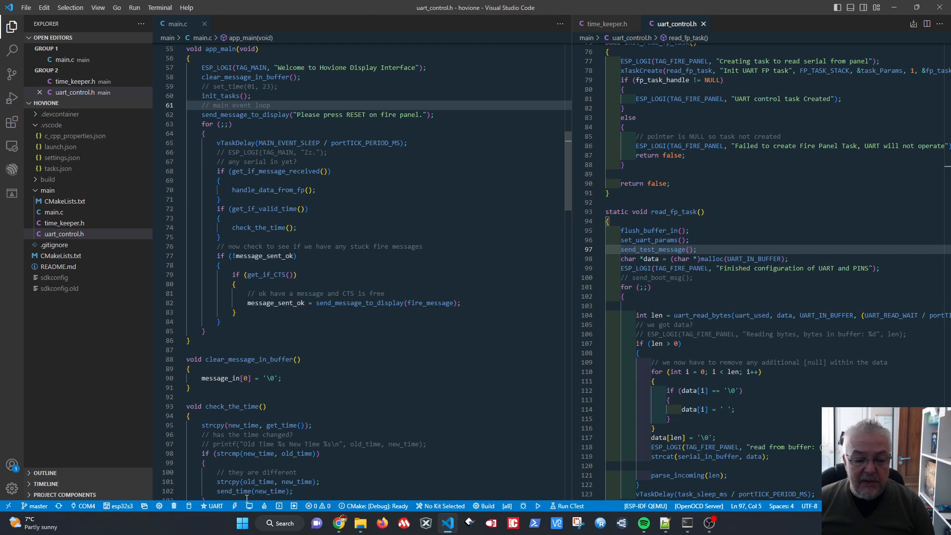
click(236, 509)
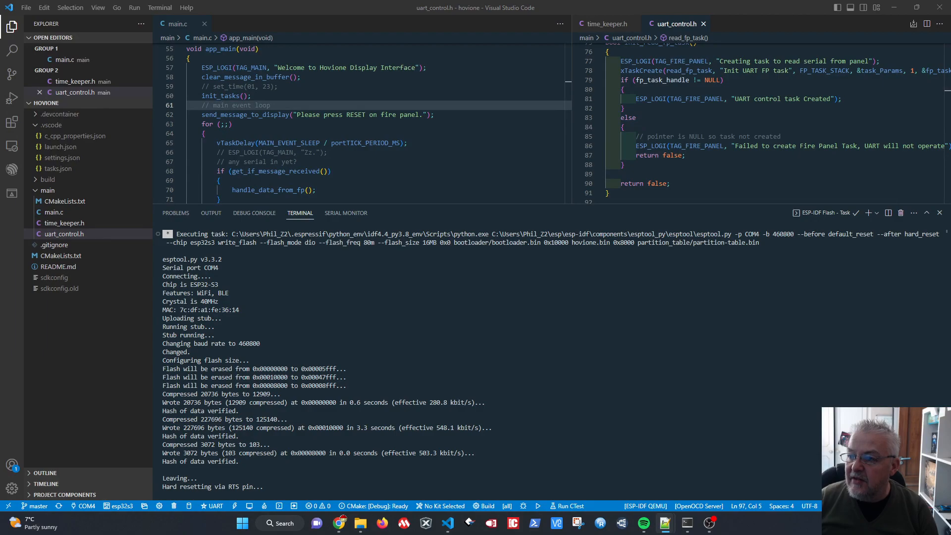
Bring up settings.txt in Notepad++ and examine the device's SPI speed, SPI mode and flash size settings.
drag(950, 60, 695, 77)
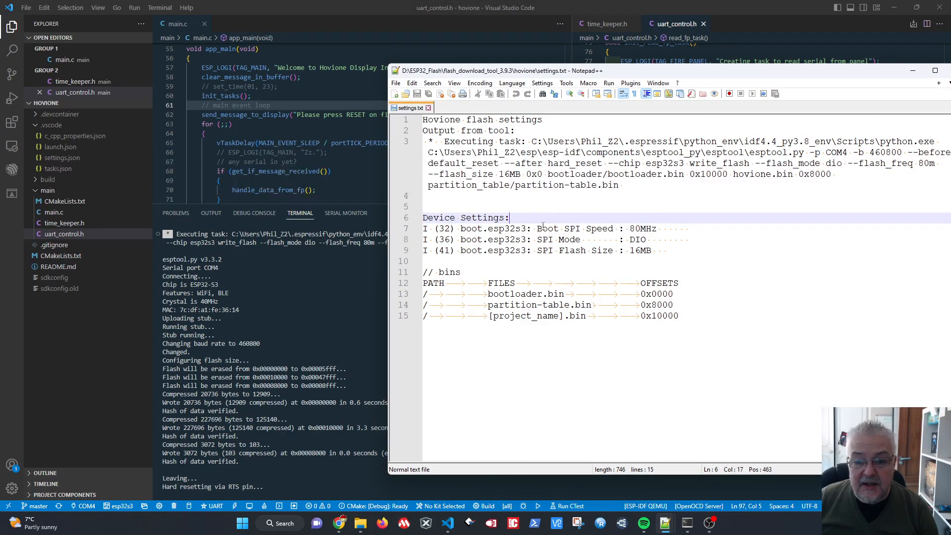
drag(539, 233, 617, 230)
drag(538, 240, 621, 251)
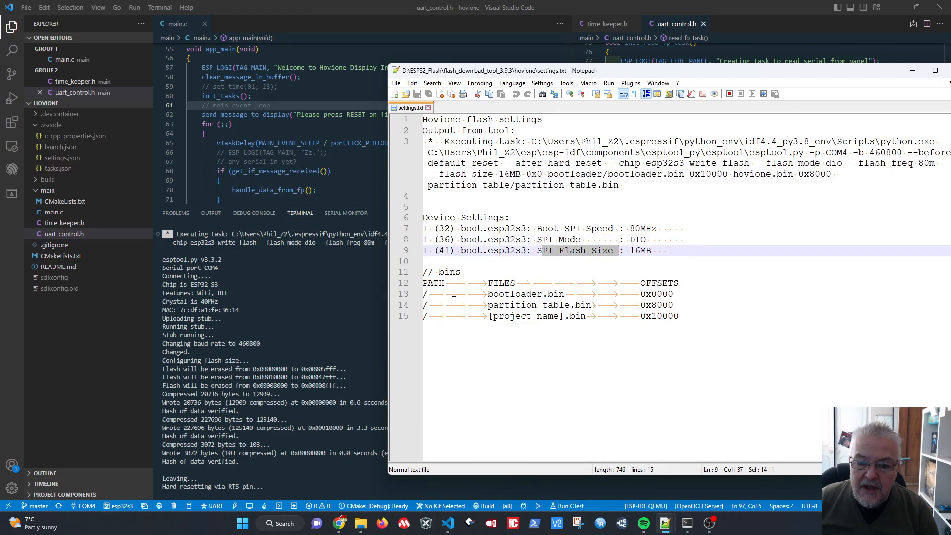
Examine the bootloader, partition table and project bin files with their offsets in settings.txt, and move the notes aside.
drag(484, 296, 564, 298)
drag(640, 296, 680, 298)
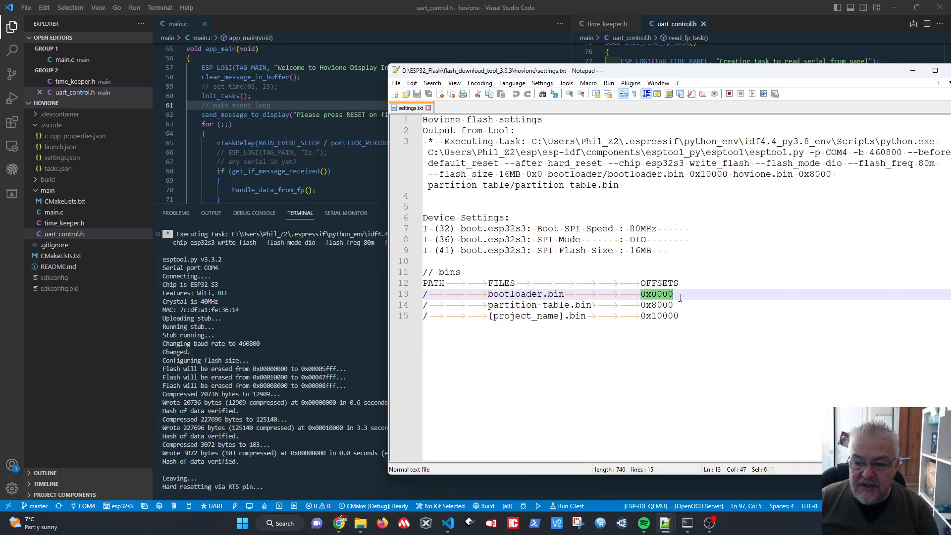
drag(490, 305, 581, 307)
drag(641, 306, 688, 307)
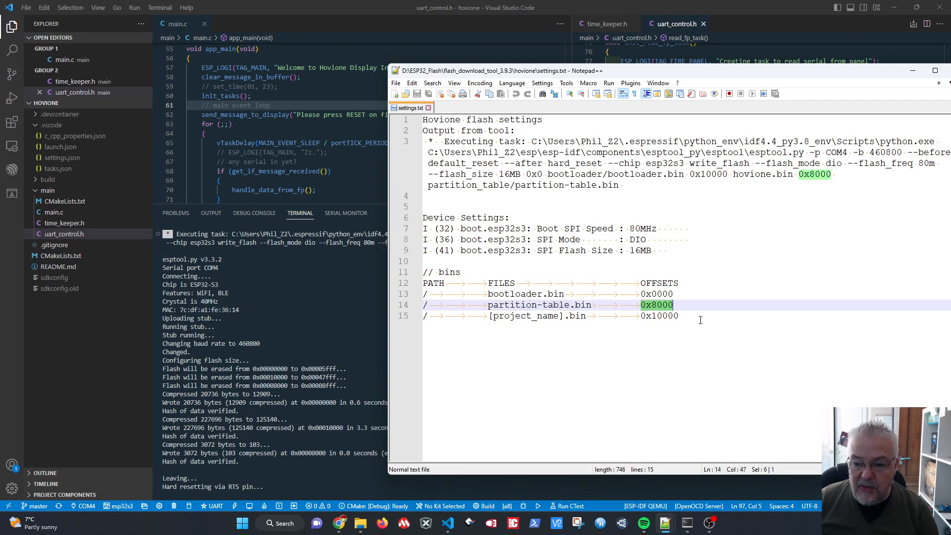
drag(639, 316, 488, 295)
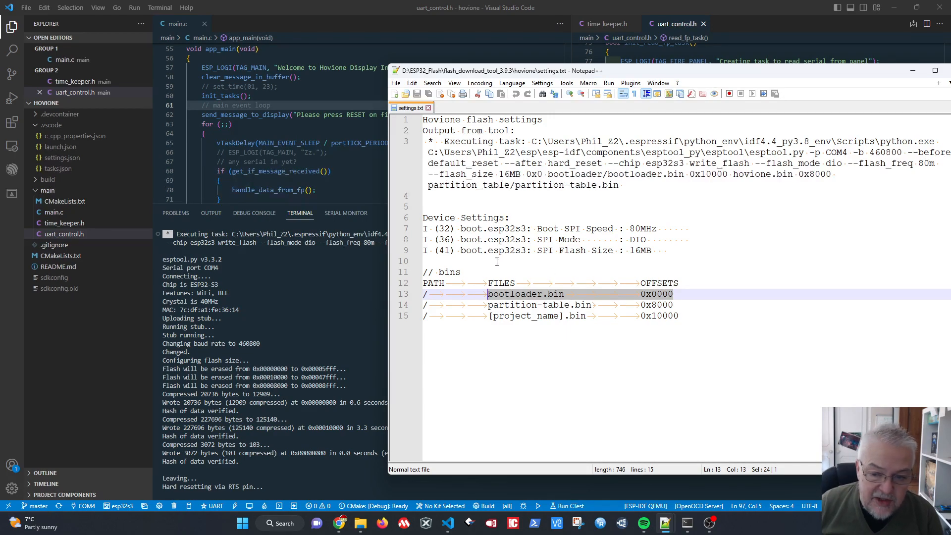
click(509, 294)
drag(674, 295, 510, 294)
drag(681, 305, 517, 295)
drag(681, 316, 520, 305)
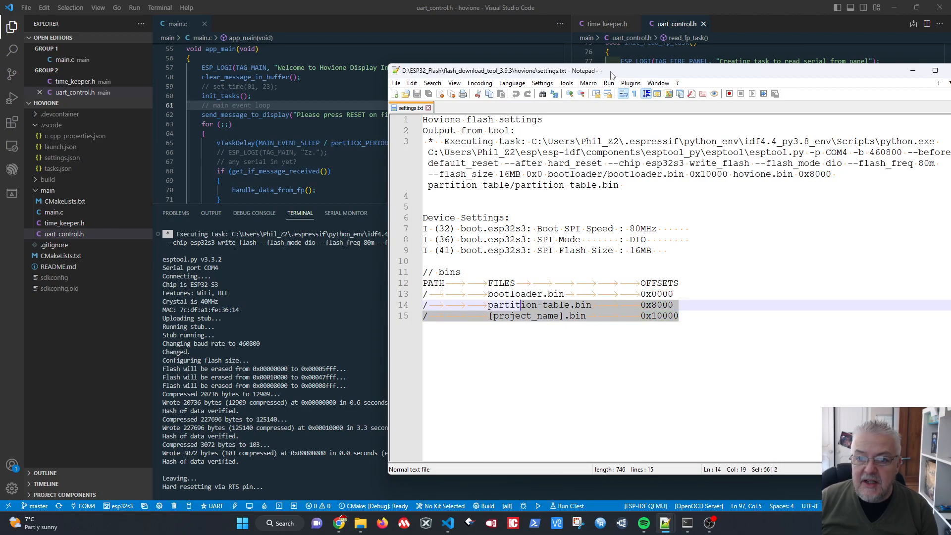
drag(612, 73, 950, 139)
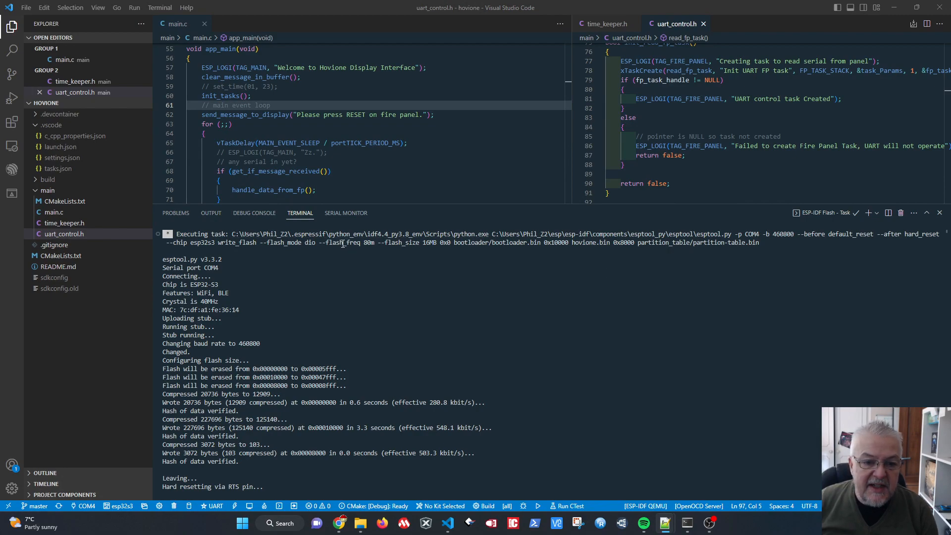
Check the flash mode and flash frequency arguments in the executed esptool command in the terminal.
drag(323, 245, 376, 246)
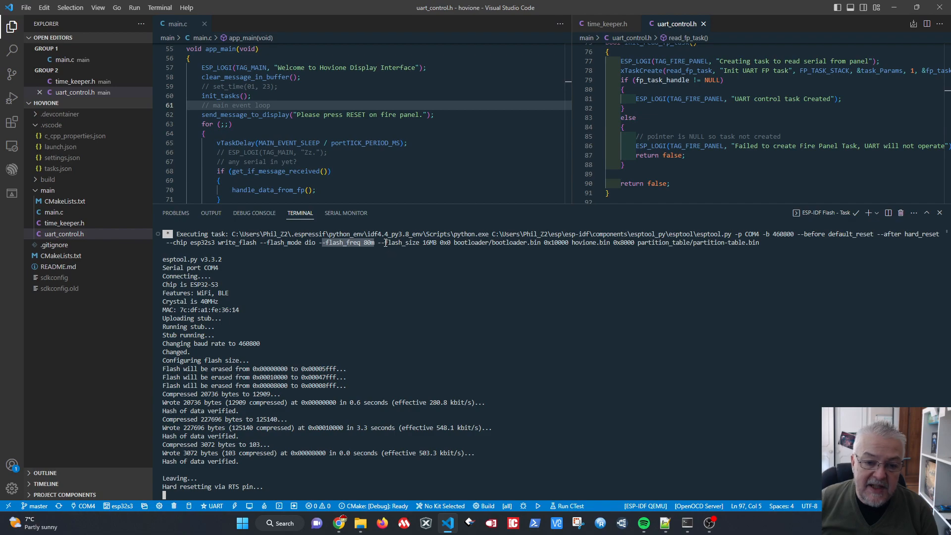
drag(261, 243, 319, 243)
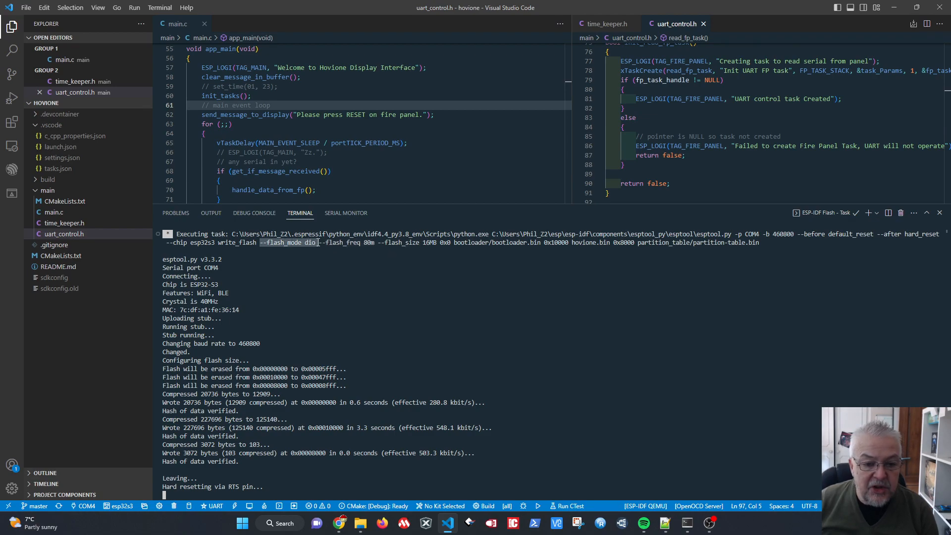
drag(375, 243, 323, 246)
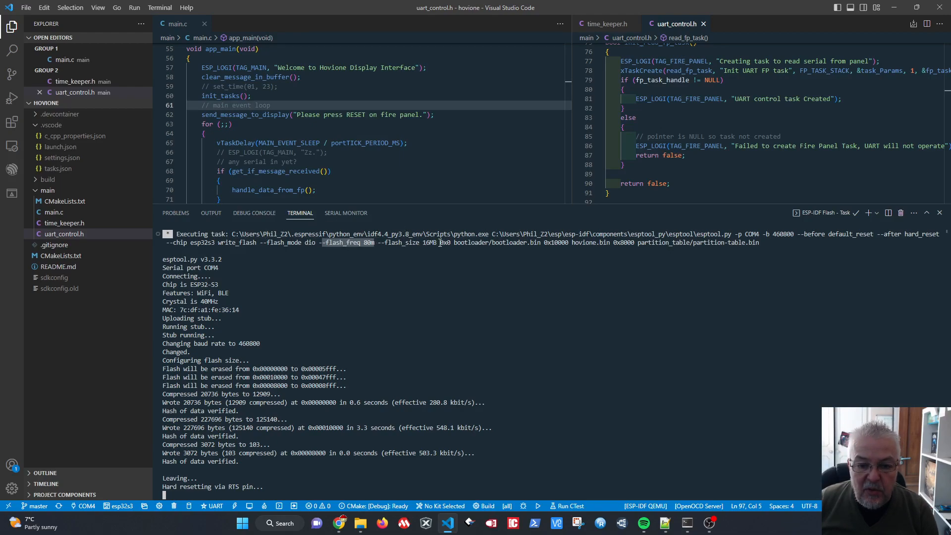
Examine the offset and path of the bootloader, hovione and partition table bin files in the terminal's esptool command.
drag(440, 242, 542, 243)
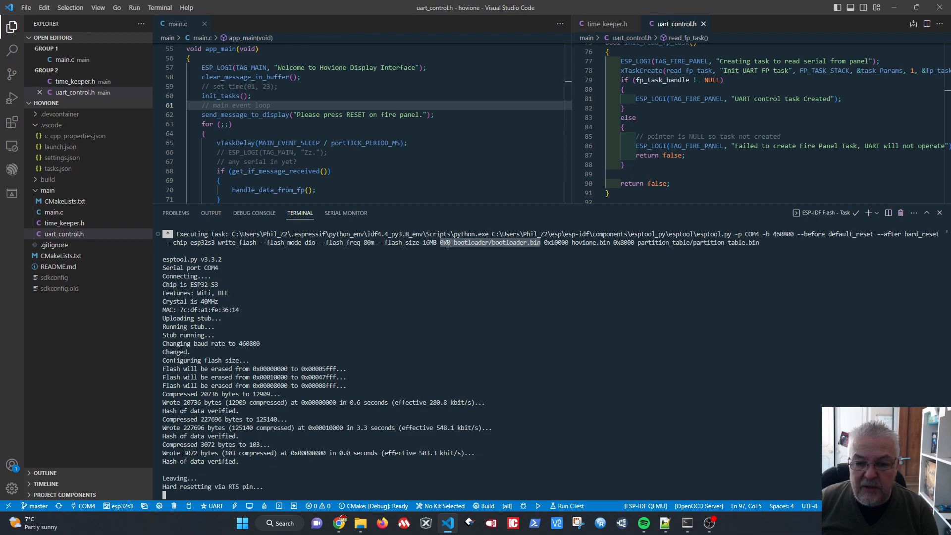
drag(543, 243, 612, 244)
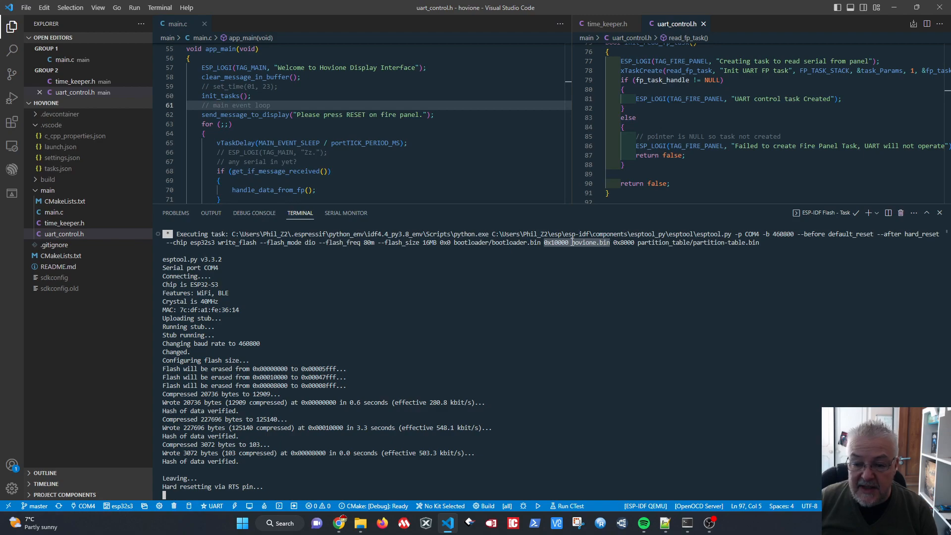
drag(613, 243, 765, 245)
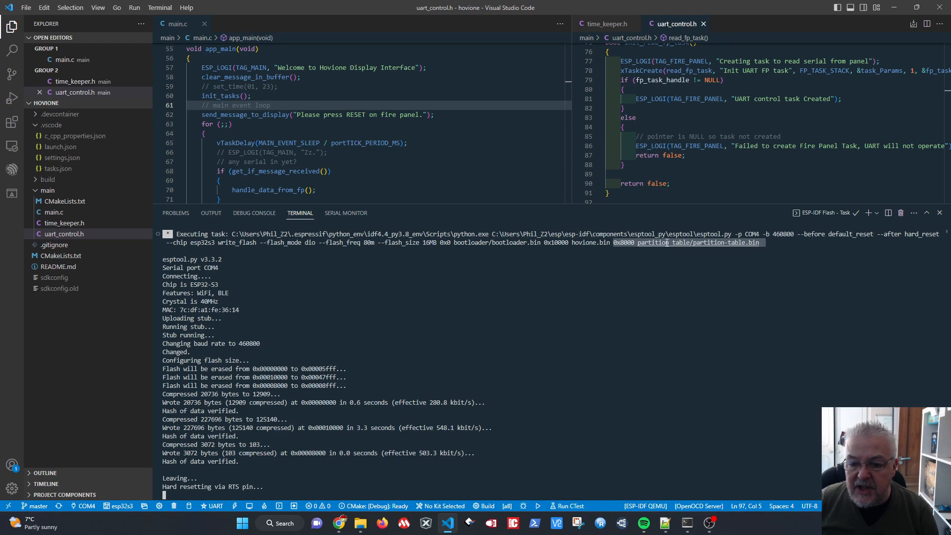
double_click(485, 243)
drag(486, 244, 543, 243)
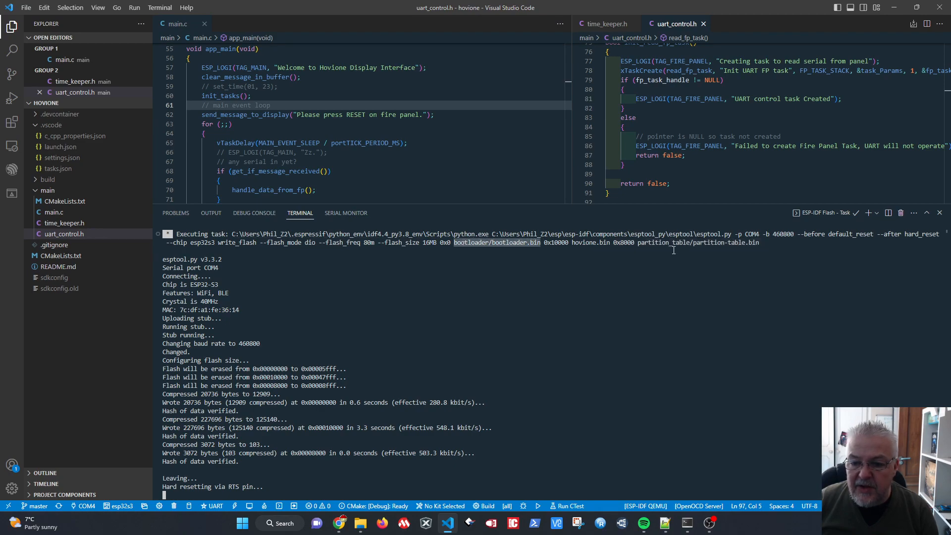
double_click(732, 245)
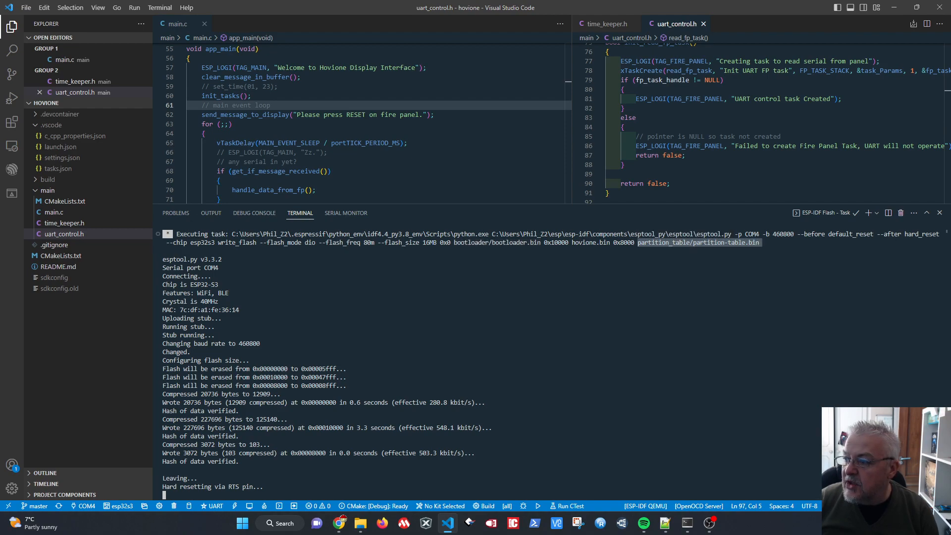
Bring up settings.txt to check the bin files and offsets again, and move the notes off the code editor.
click(665, 523)
drag(759, 126, 558, 79)
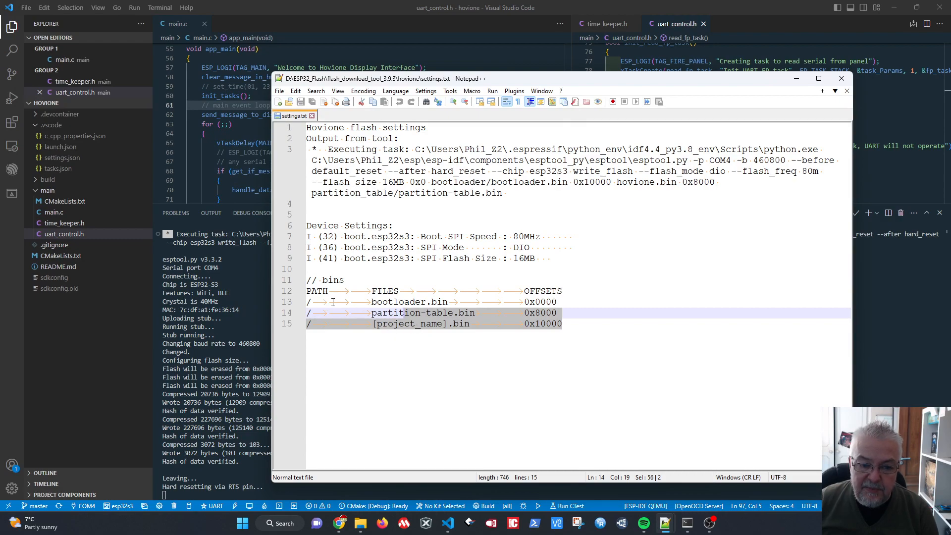
drag(504, 79, 950, 50)
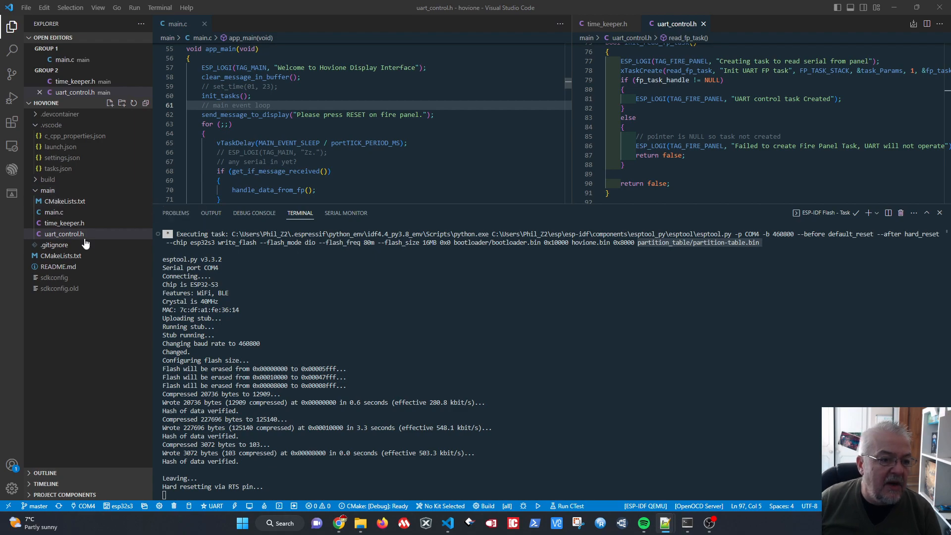
Expand the project's build folder in the code editor and locate hovione.bin.
click(37, 179)
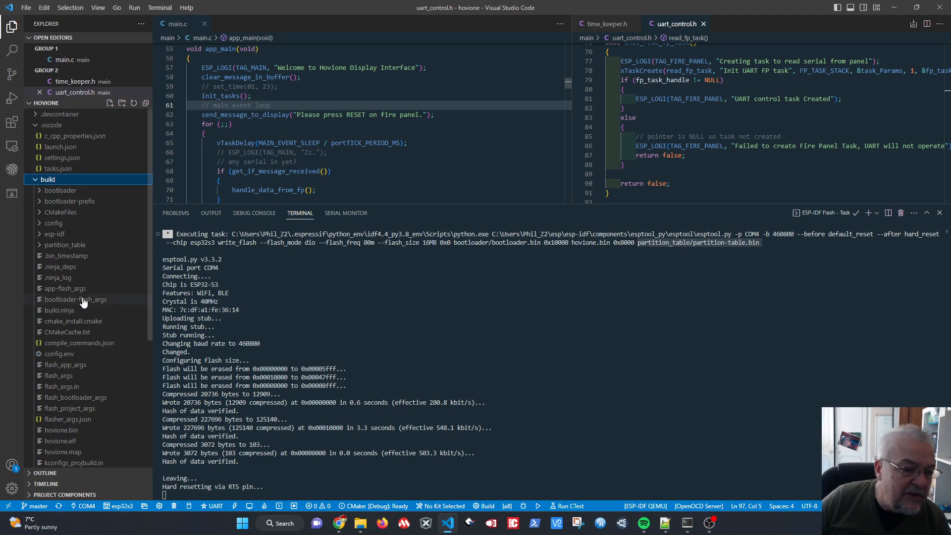
scroll(79, 297, down, 5)
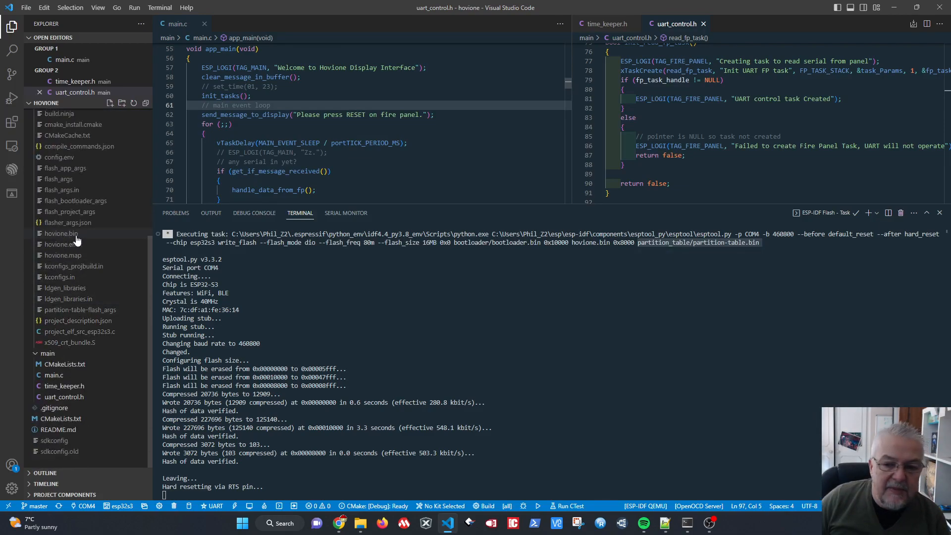
scroll(106, 218, up, 5)
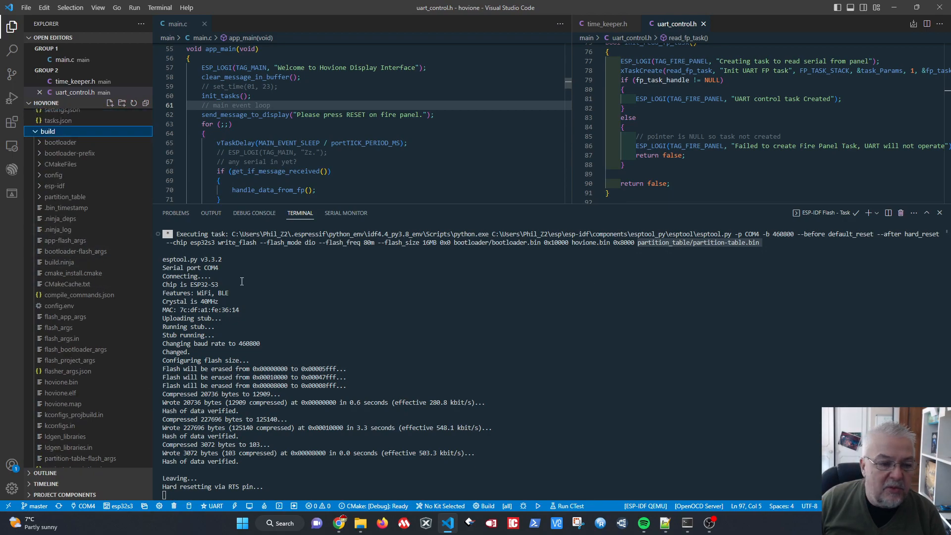
scroll(100, 277, up, 2)
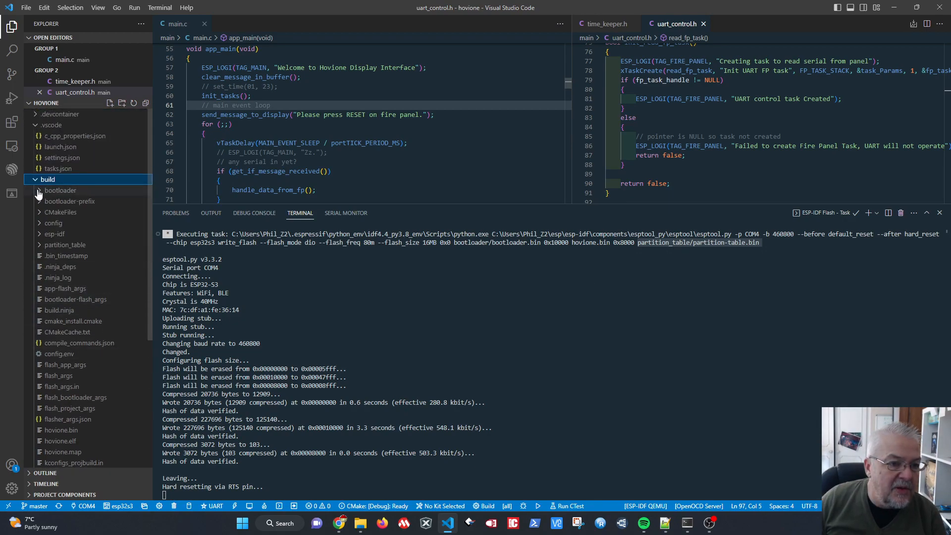
Locate bootloader.bin in the build's bootloader subfolder and partition-table.bin in the partition_table subfolder of the project tree.
click(39, 192)
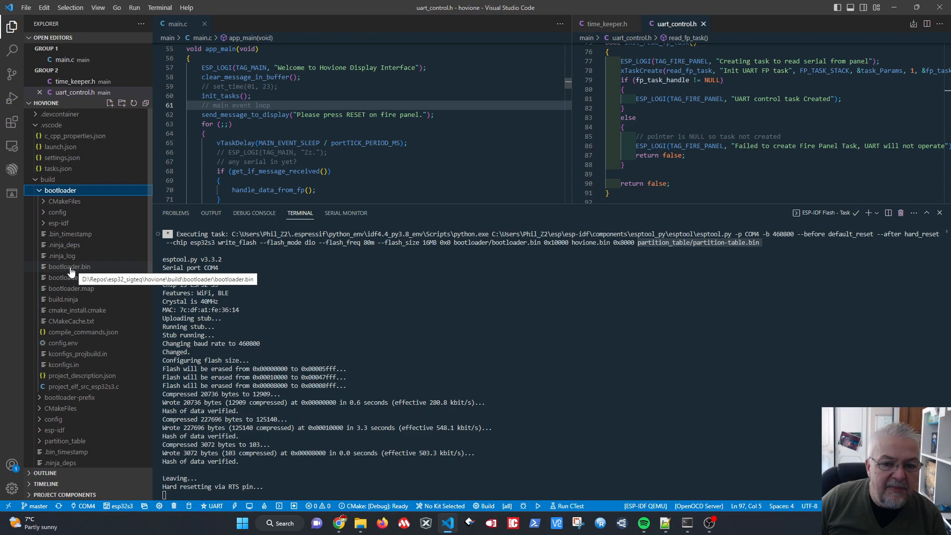
click(40, 192)
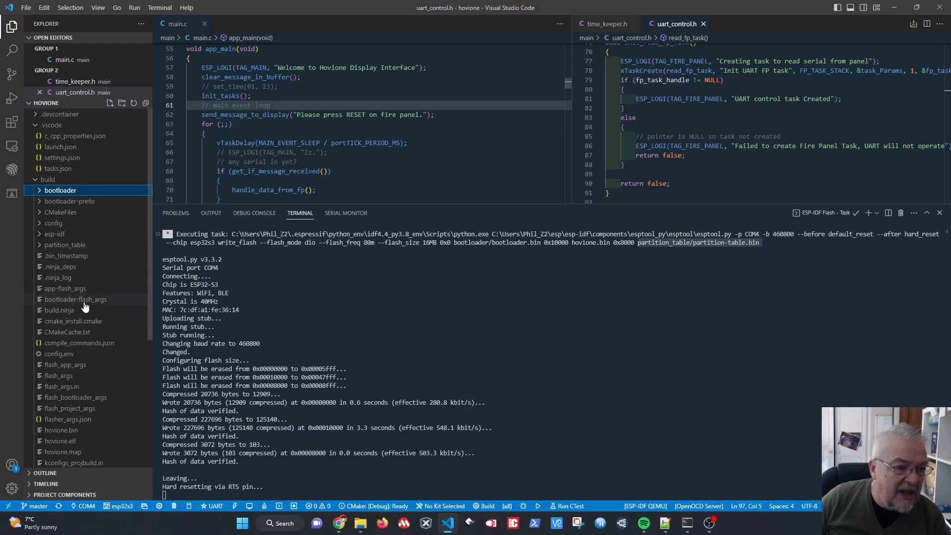
scroll(78, 267, down, 1)
scroll(74, 263, up, 1)
click(41, 248)
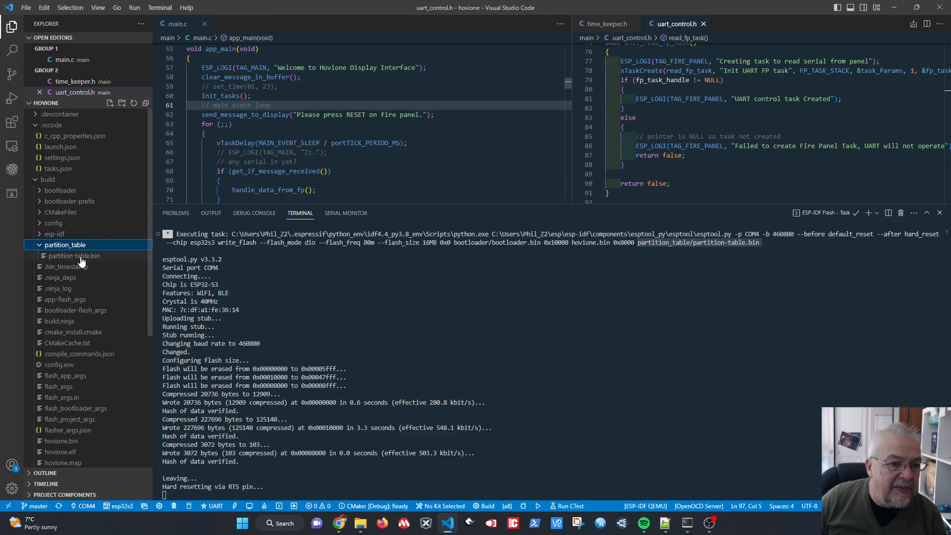
Reveal the build folder in File Explorer, open it and locate hovione.bin.
right_click(49, 182)
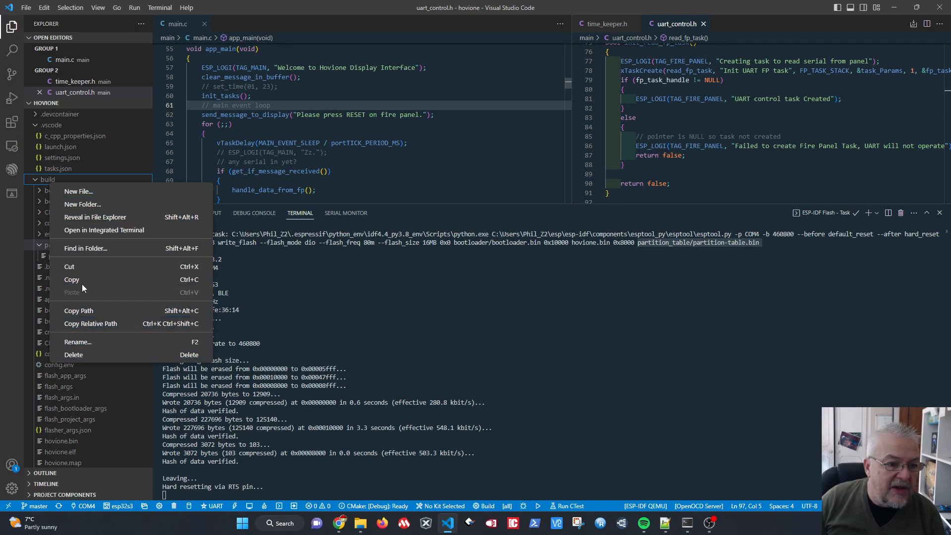
click(110, 218)
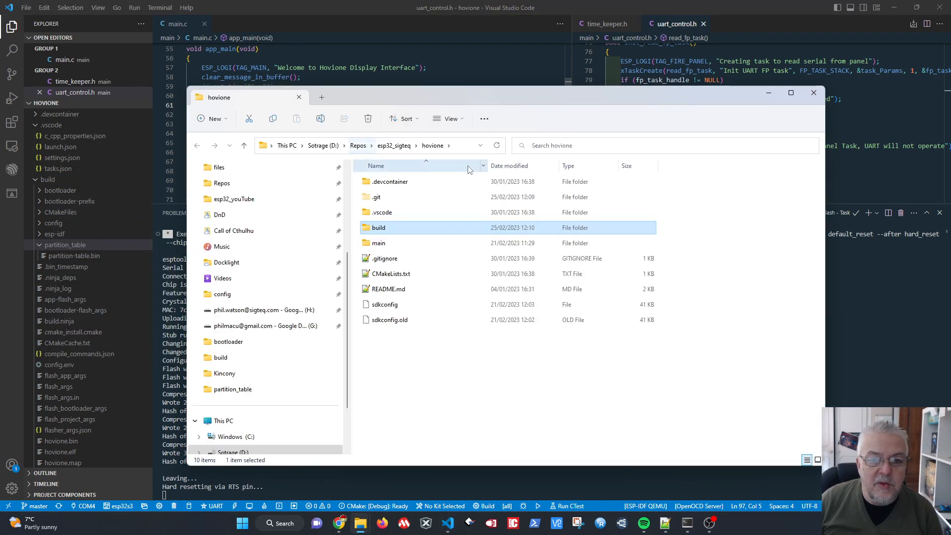
double_click(379, 228)
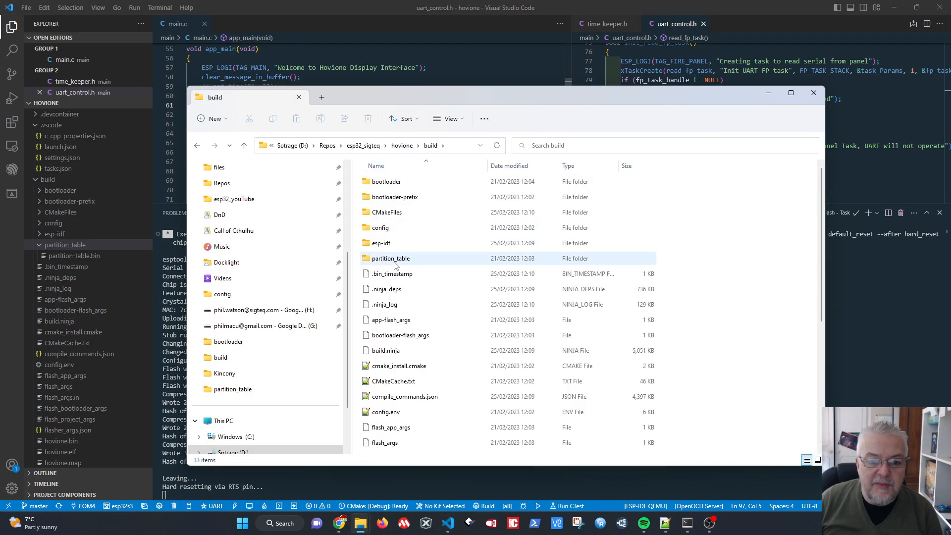
scroll(385, 347, down, 5)
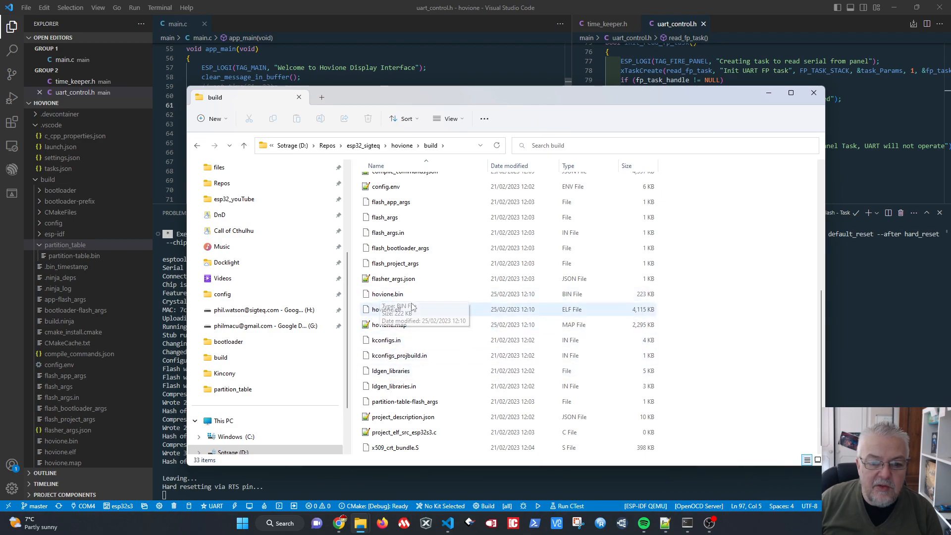
scroll(380, 296, up, 5)
Look inside the bootloader and partition_table folders for their bin files, returning to the build folder after each.
click(381, 183)
double_click(381, 183)
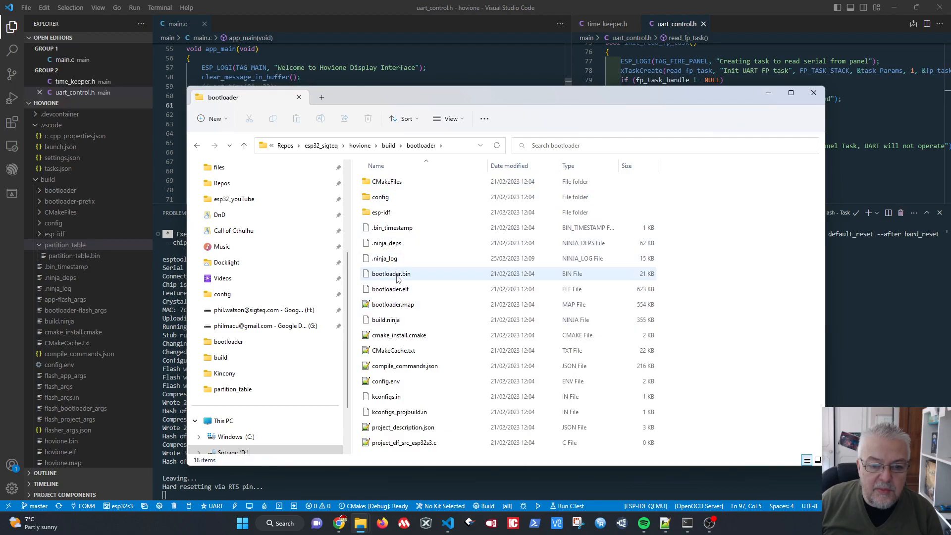
click(389, 145)
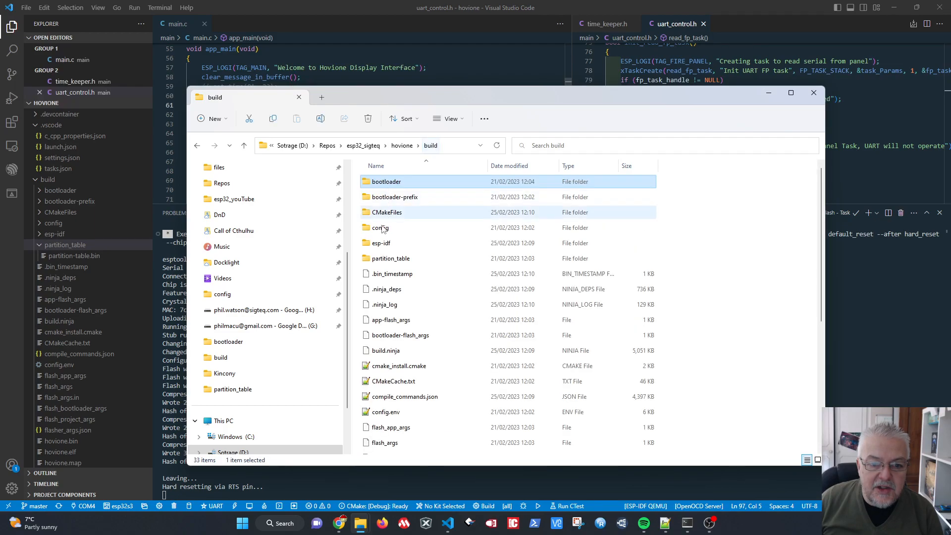
double_click(386, 259)
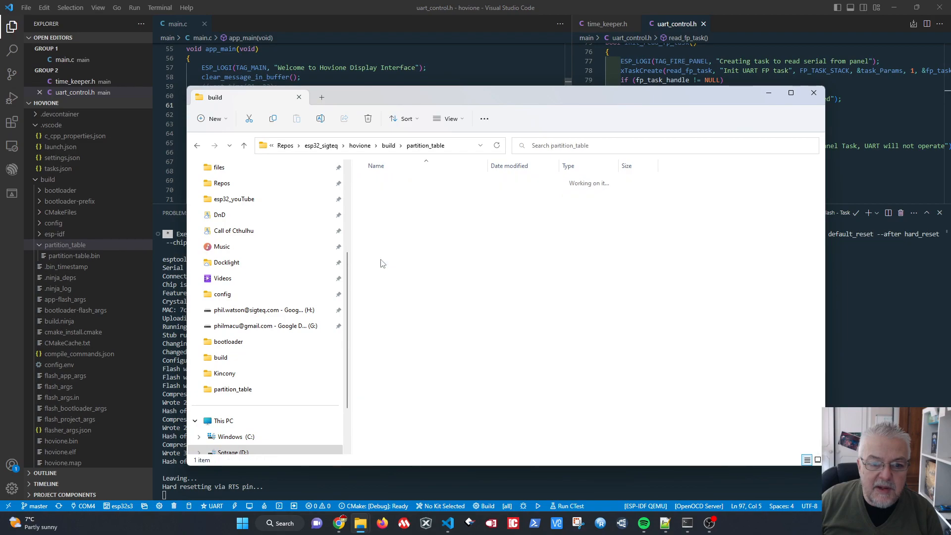
click(388, 145)
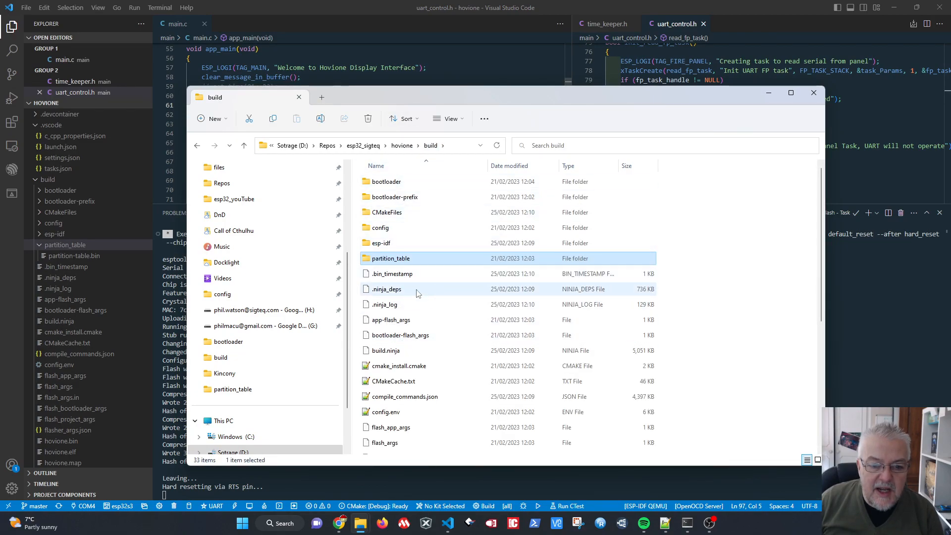
Trace the path from the hovione project folder into build to hovione.bin, and close the file window.
click(401, 145)
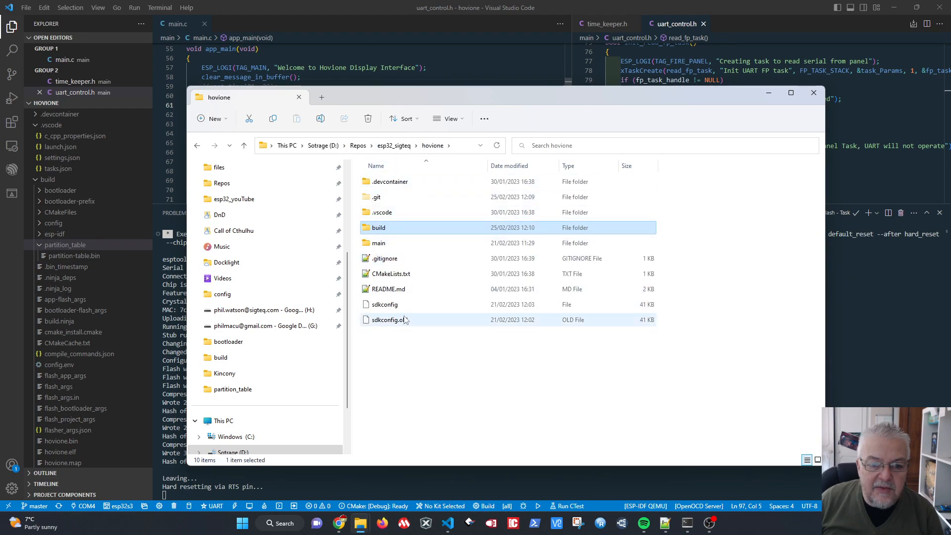
double_click(389, 228)
scroll(387, 324, down, 5)
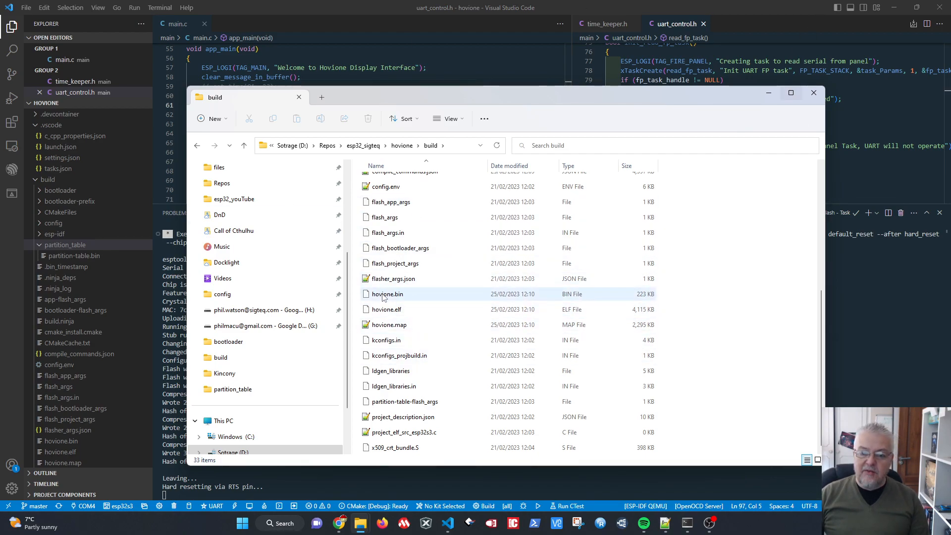
click(814, 94)
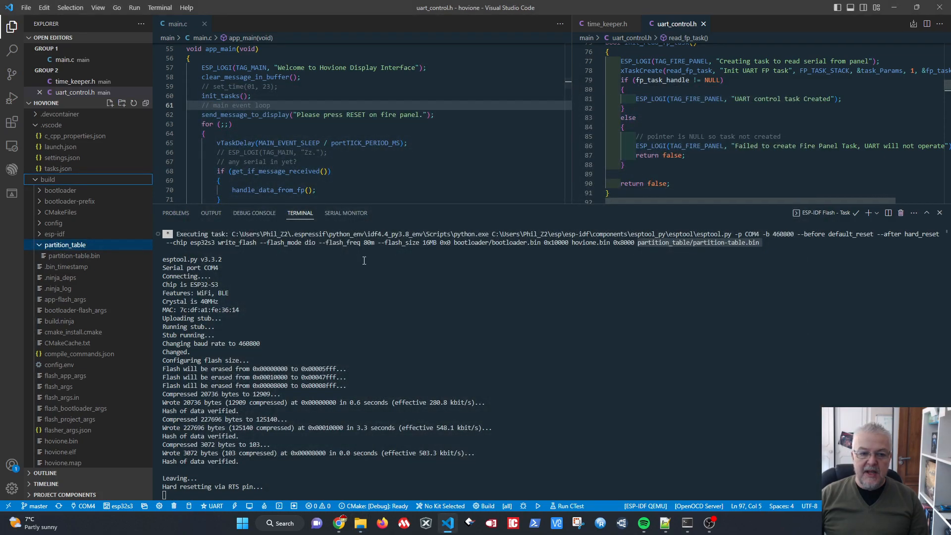
Highlight the chip and flash arguments in the esptool command, and read the device's boot log in SmarTTY reconnected to COM4.
drag(767, 243, 174, 245)
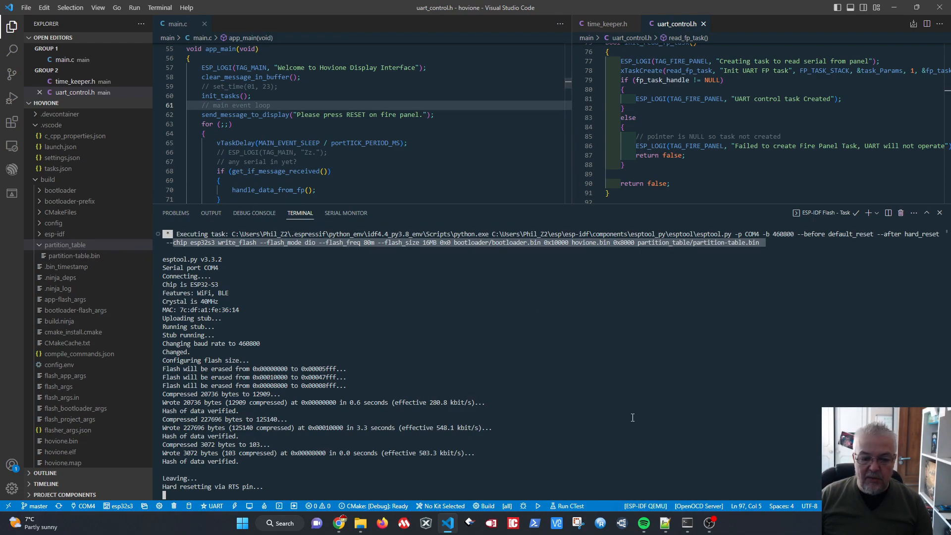
click(689, 523)
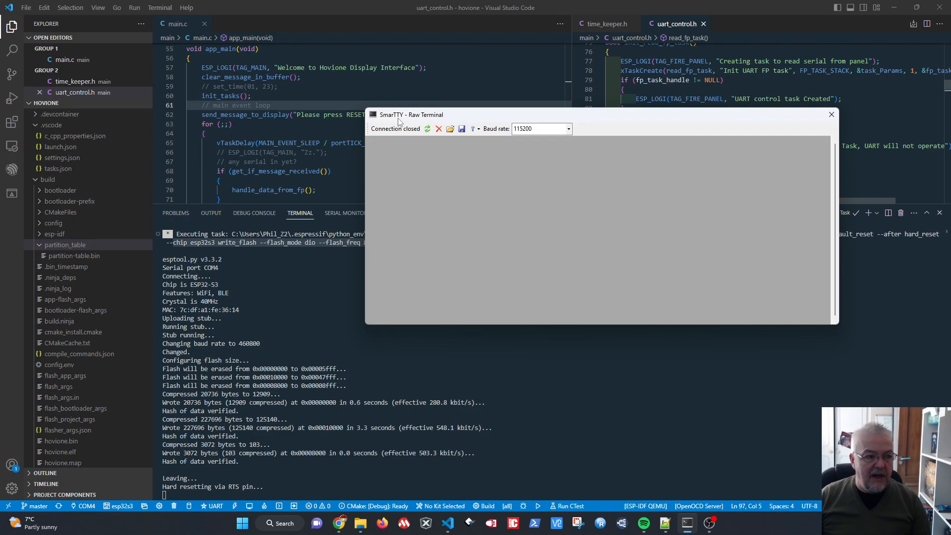
click(427, 128)
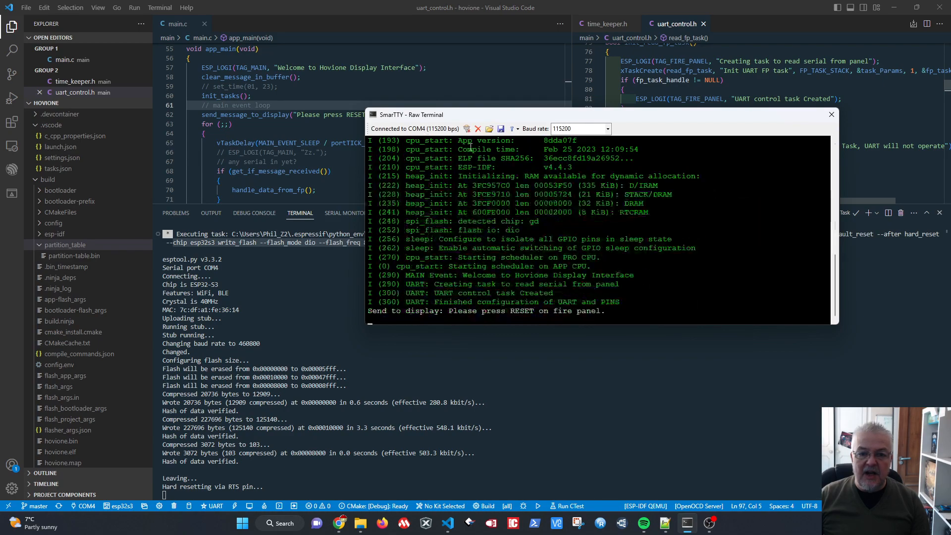
scroll(575, 233, up, 10)
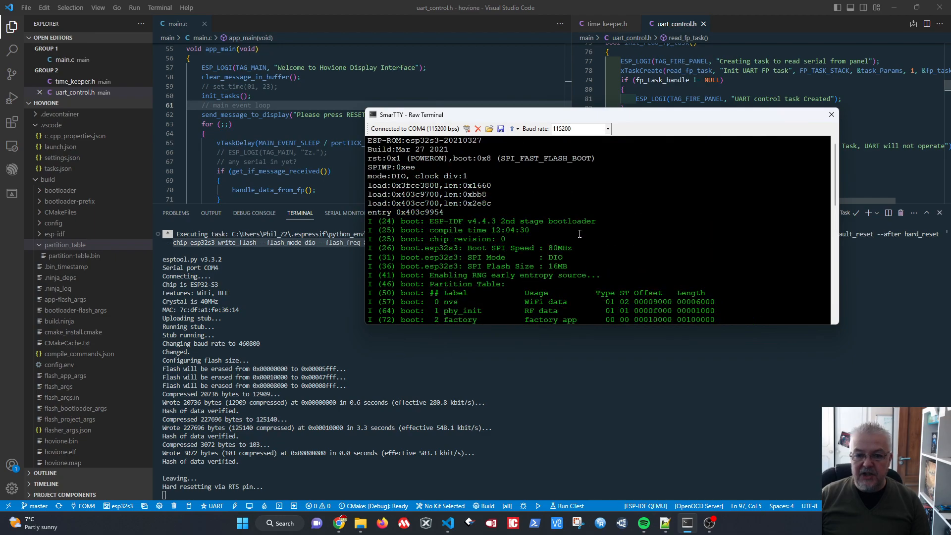
scroll(520, 183, down, 10)
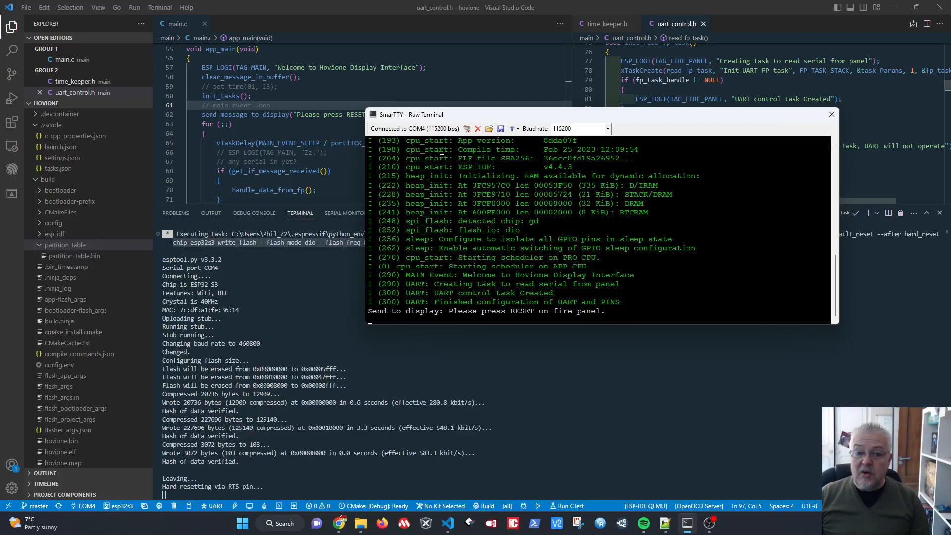
Close the SmarTTY connection to COM4 and move its window out of the way.
click(467, 130)
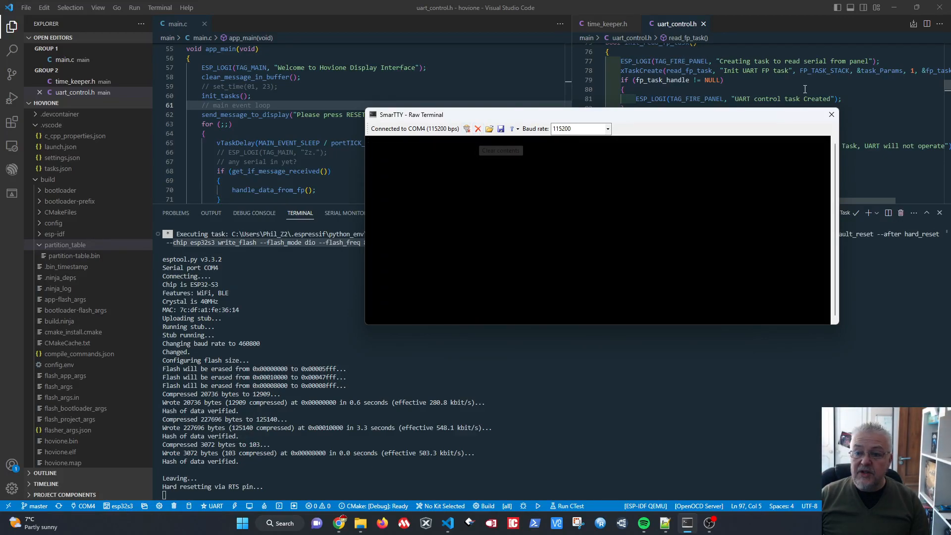
click(831, 115)
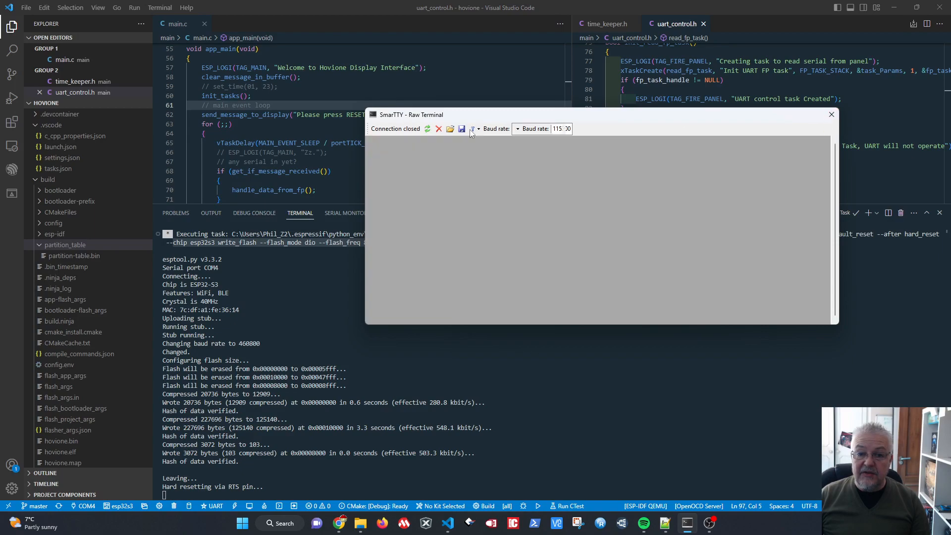
drag(716, 119, 950, 143)
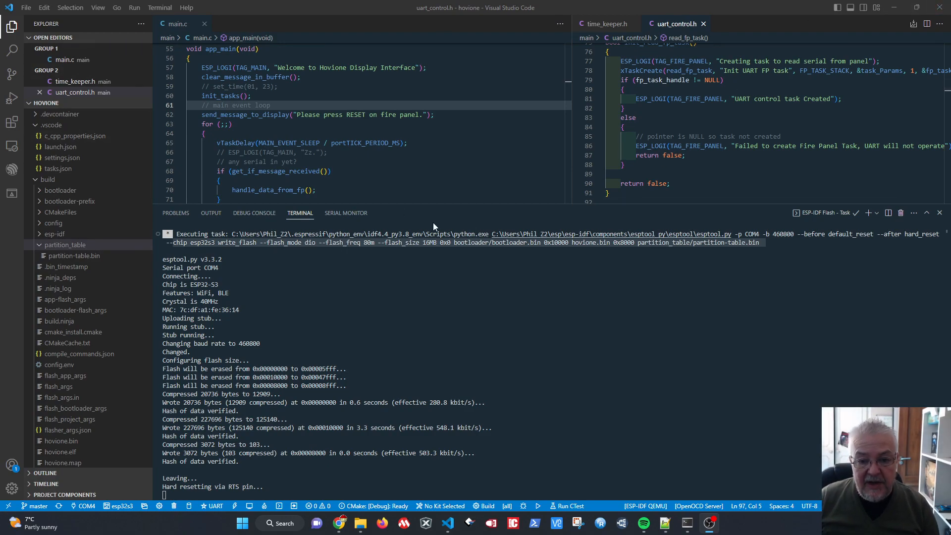
Close the code editor and launch flash_download_tool_3.9.4.exe with chip type ESP32-S3, work mode Develop and load mode UART.
click(943, 8)
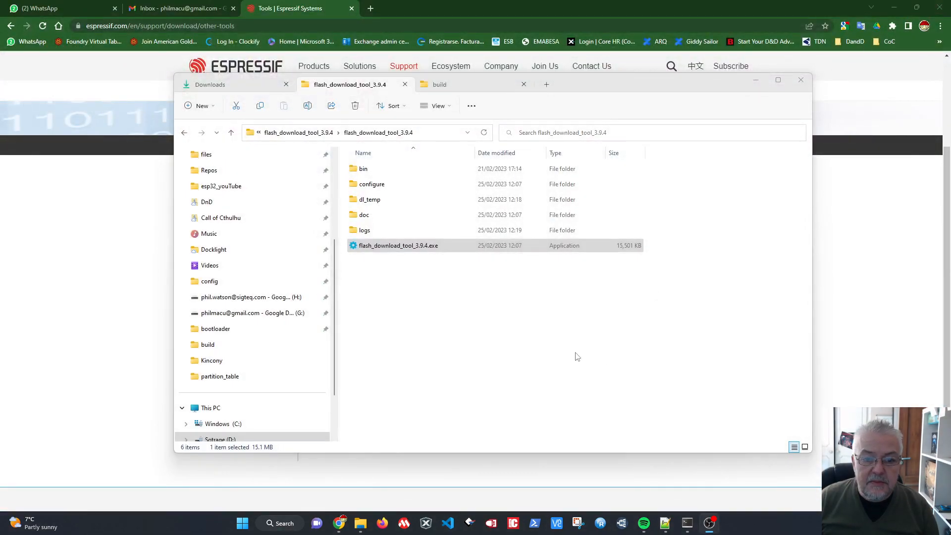
double_click(393, 247)
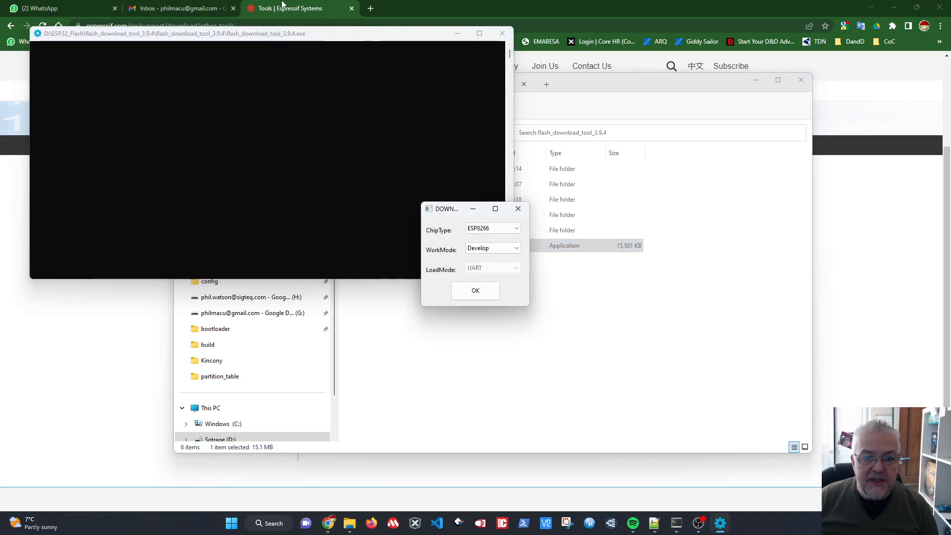
click(493, 229)
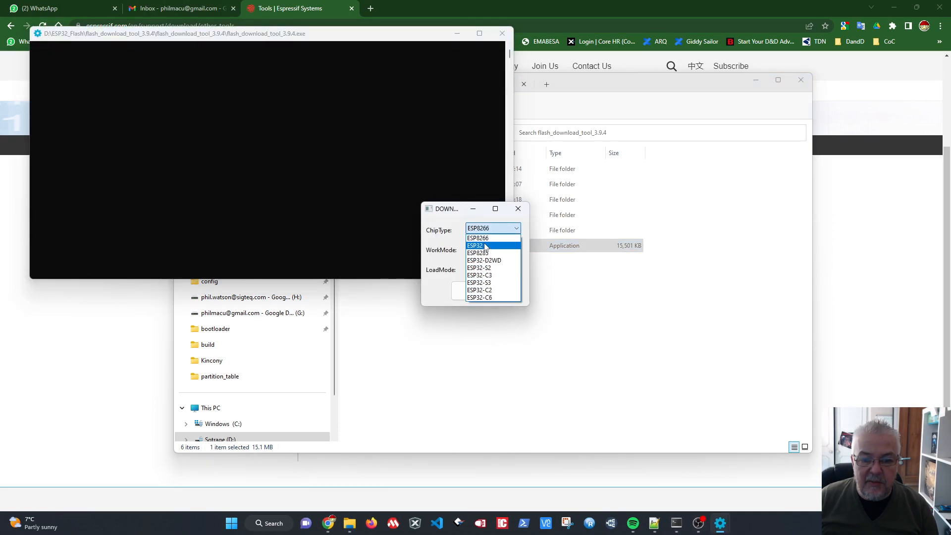
click(493, 284)
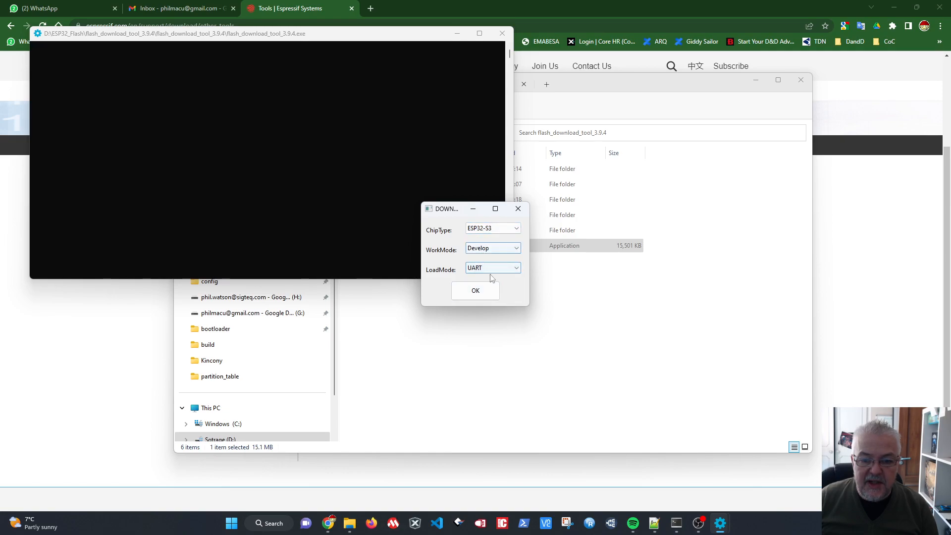
click(486, 295)
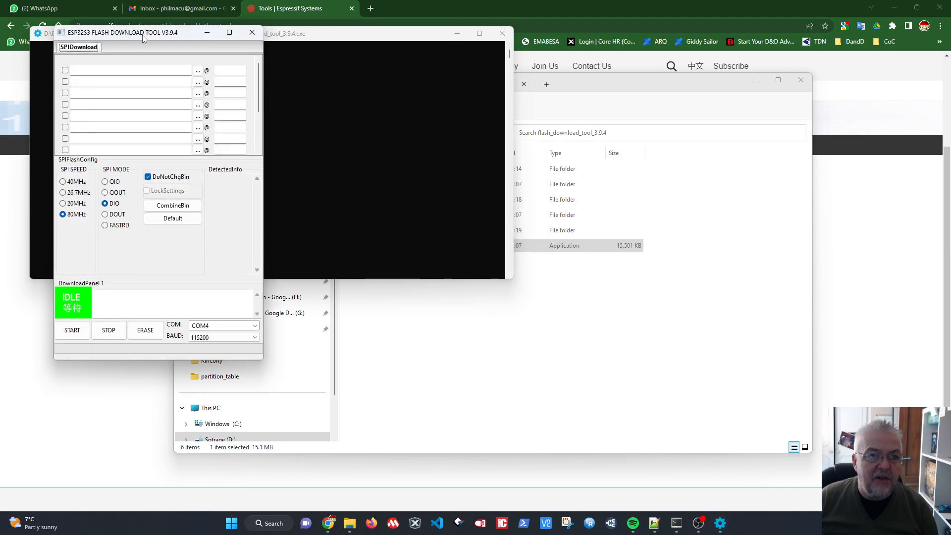
Arrange the ESP32-S3 flash download tool and the settings.txt notes side by side.
drag(154, 38, 643, 78)
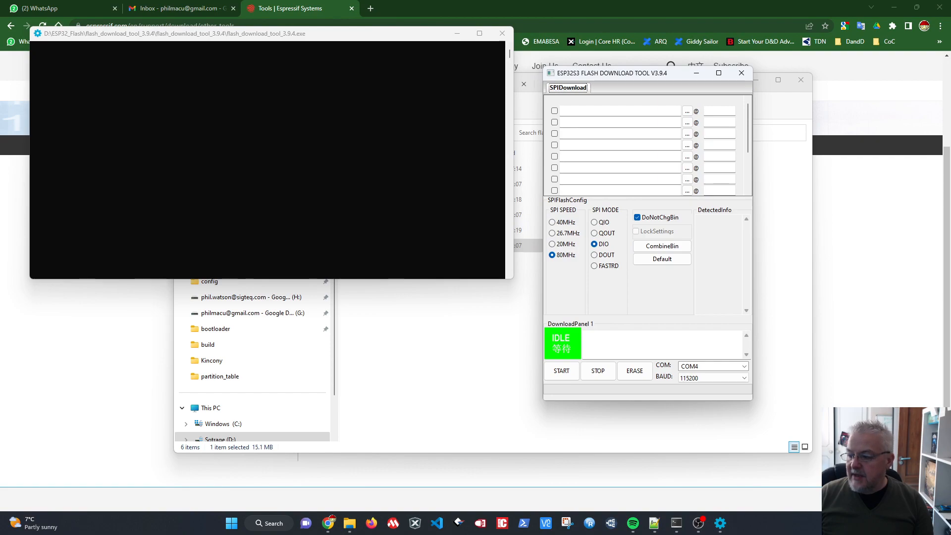
key(alt+Tab)
drag(270, 207, 215, 97)
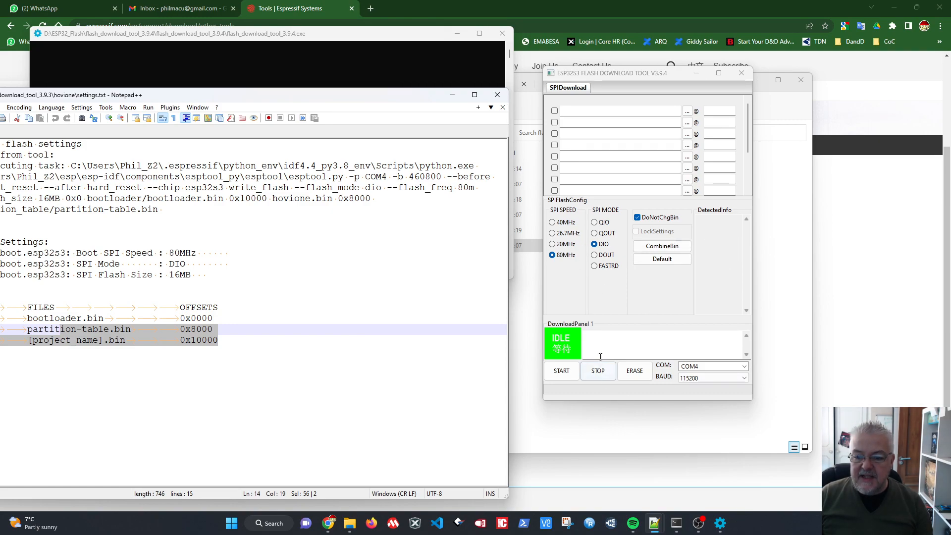
Reset the SPI flash configuration to its defaults, set the SPI speed to 80MHz, and reposition the settings.txt window.
click(662, 260)
click(553, 256)
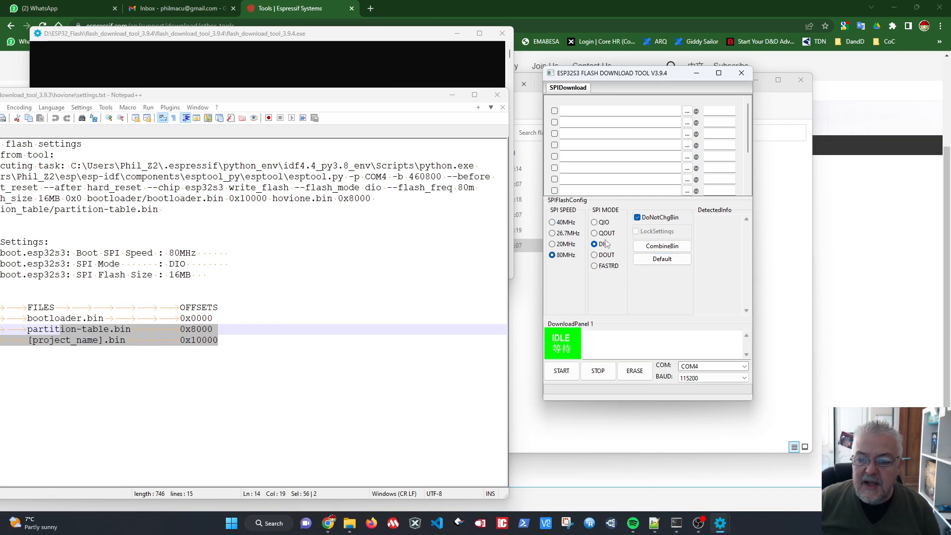
drag(354, 100, 345, 51)
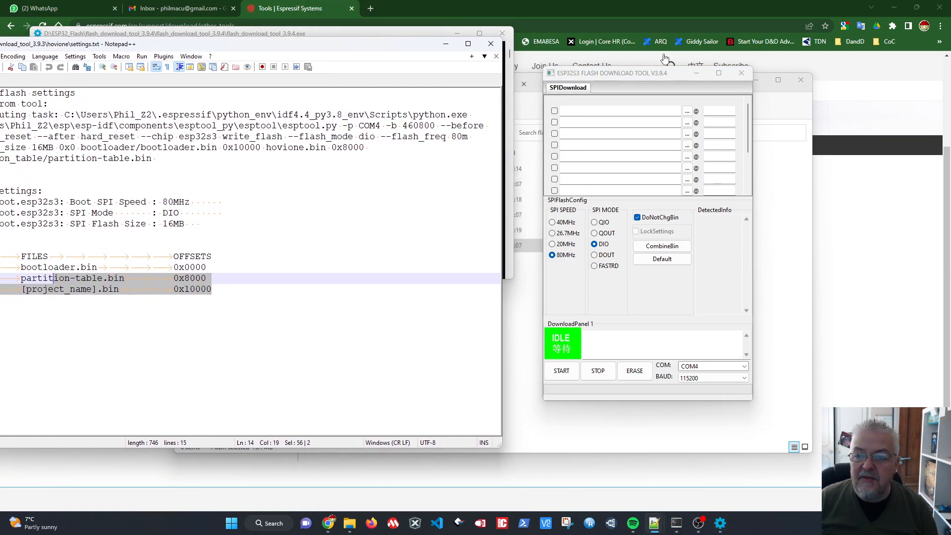
Load bootloader.bin from the hovione build\bootloader folder into the first download row with offset 0x0000.
click(687, 112)
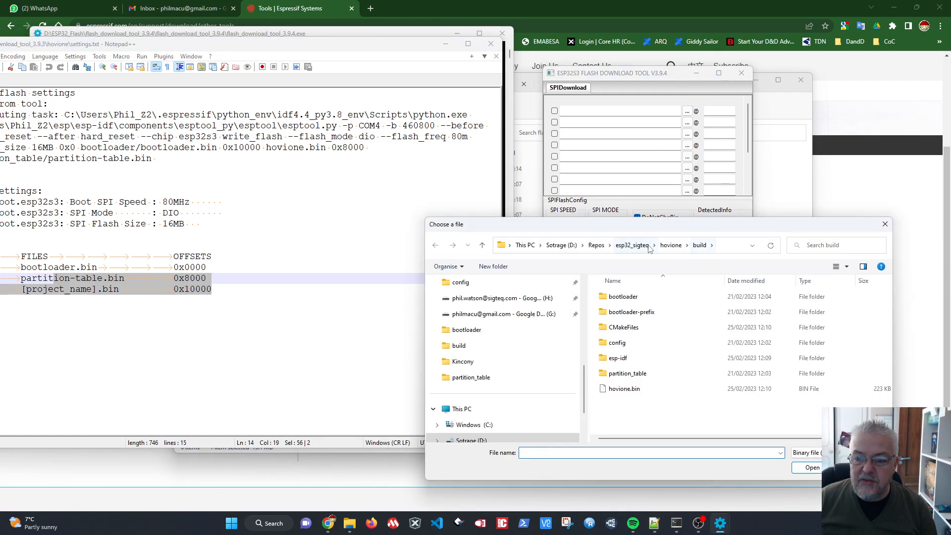
click(671, 246)
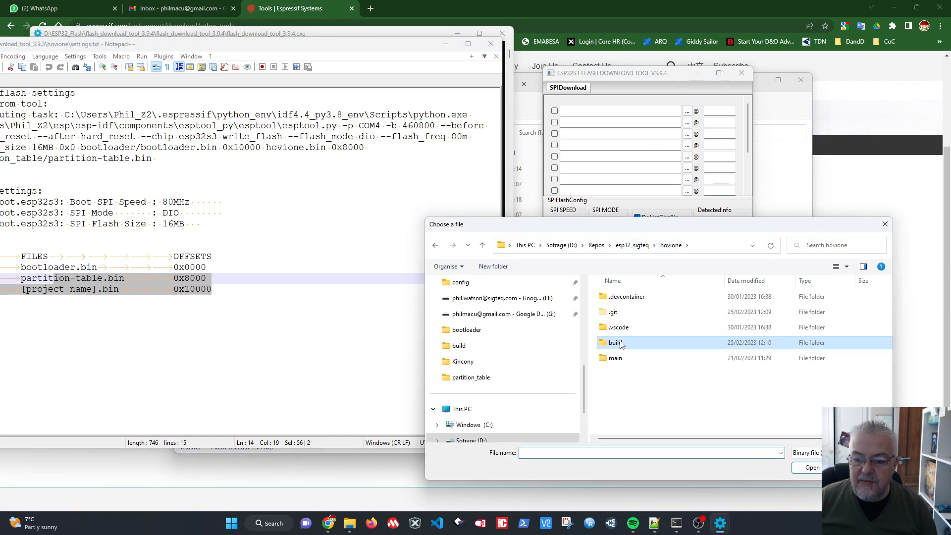
click(637, 246)
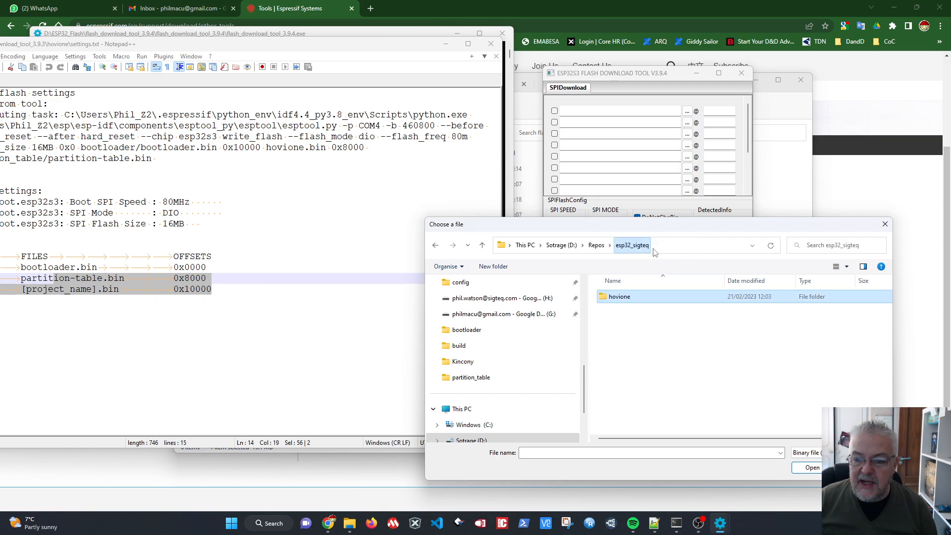
double_click(609, 299)
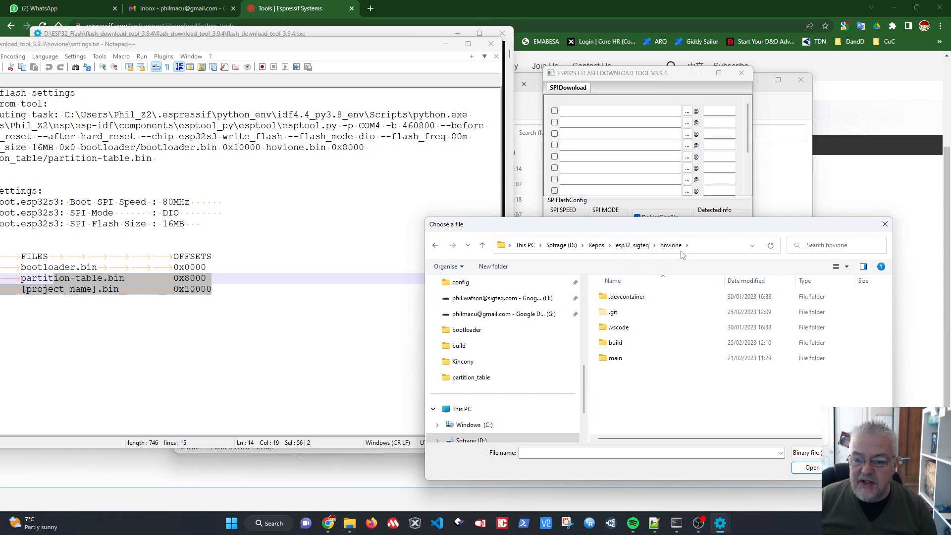
double_click(614, 343)
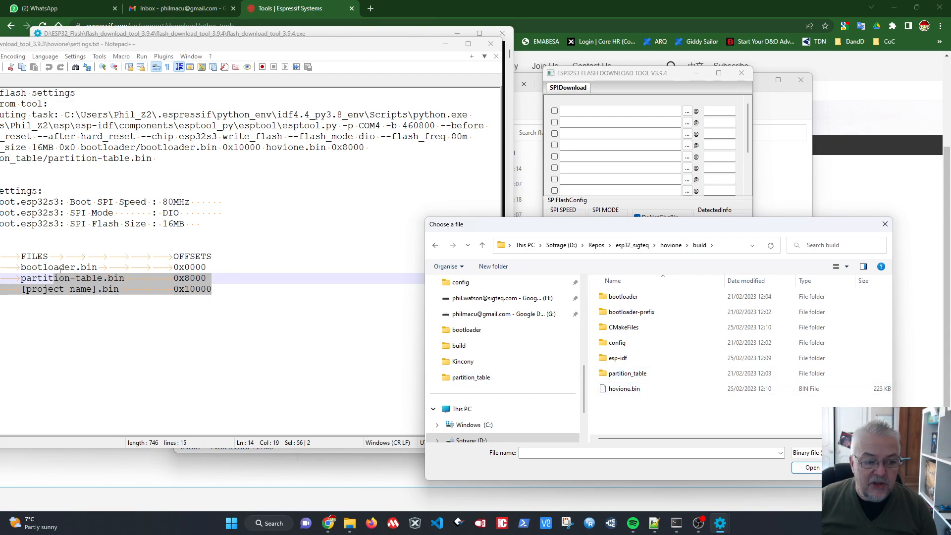
double_click(635, 297)
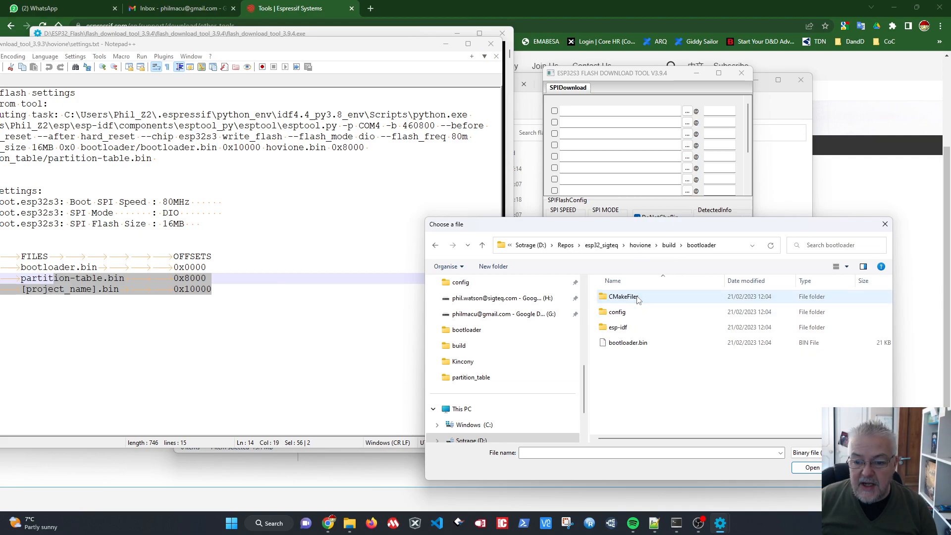
click(633, 347)
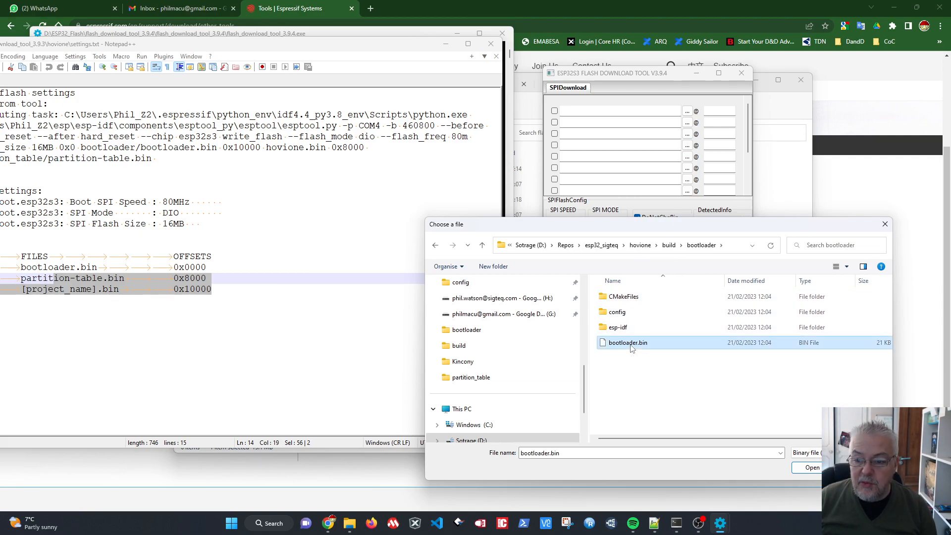
click(820, 471)
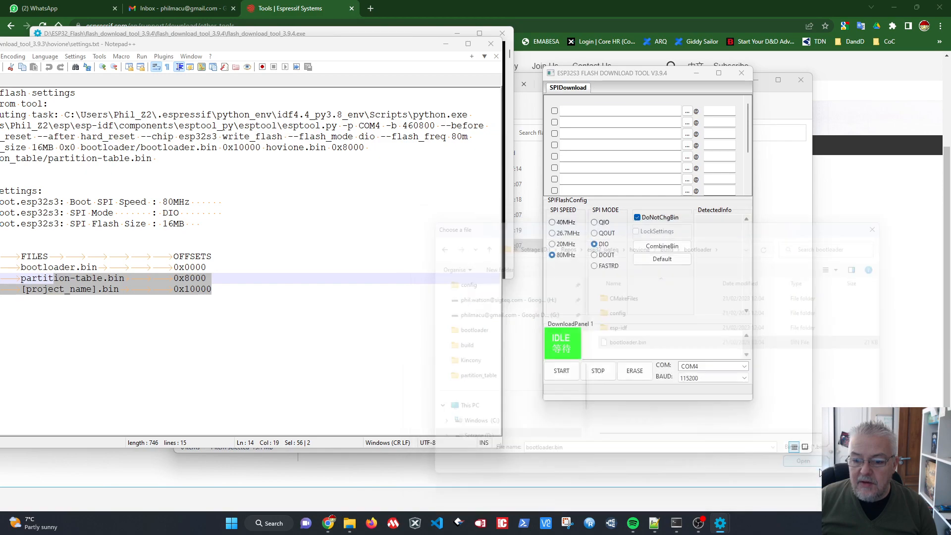
click(717, 109)
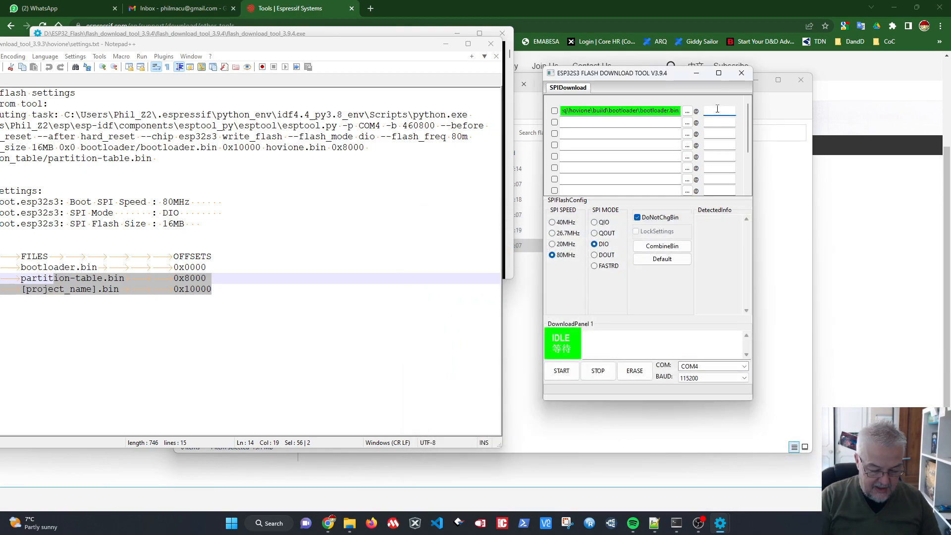
text(0x0000)
Load partition-table.bin from the build\partition_table folder into the second download row with offset 0x8000, matching the notes.
click(687, 123)
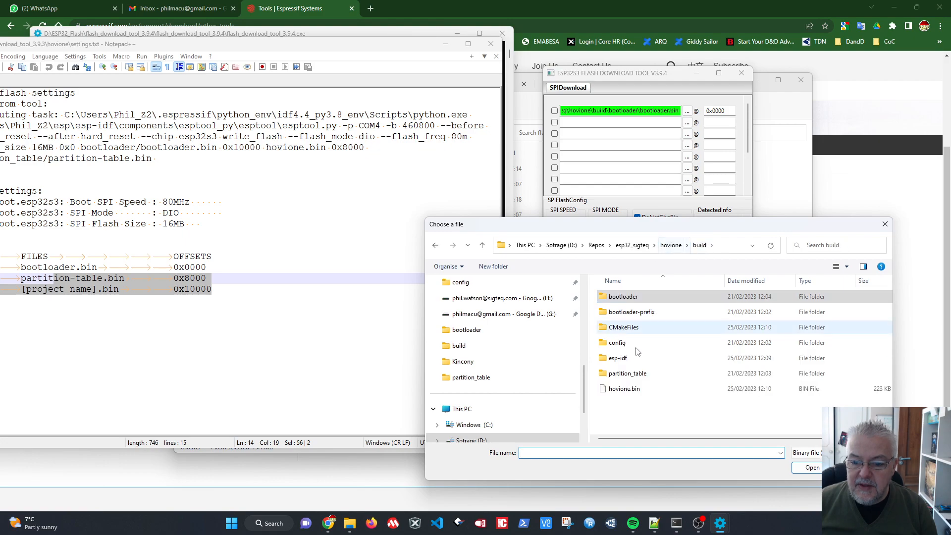
double_click(635, 374)
click(637, 298)
click(808, 468)
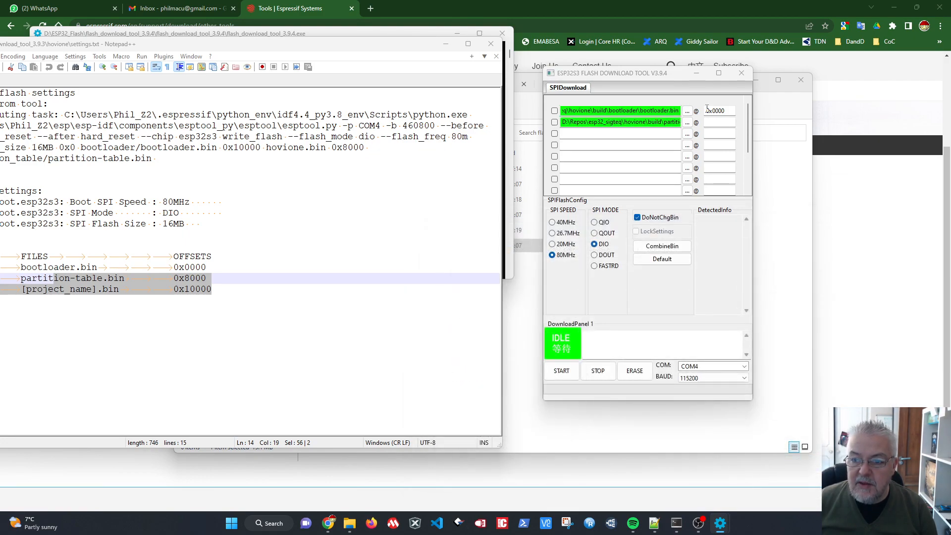
double_click(195, 279)
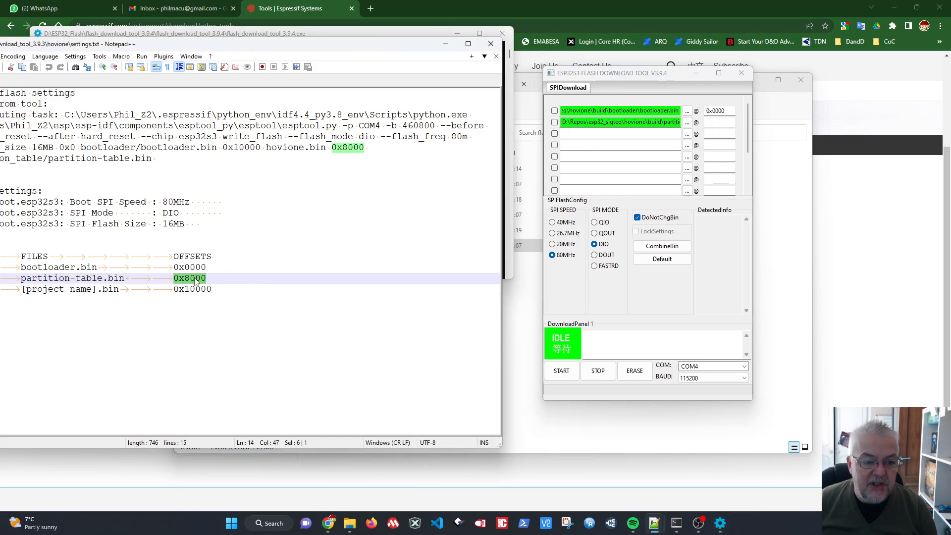
click(717, 125)
text(0x8000)
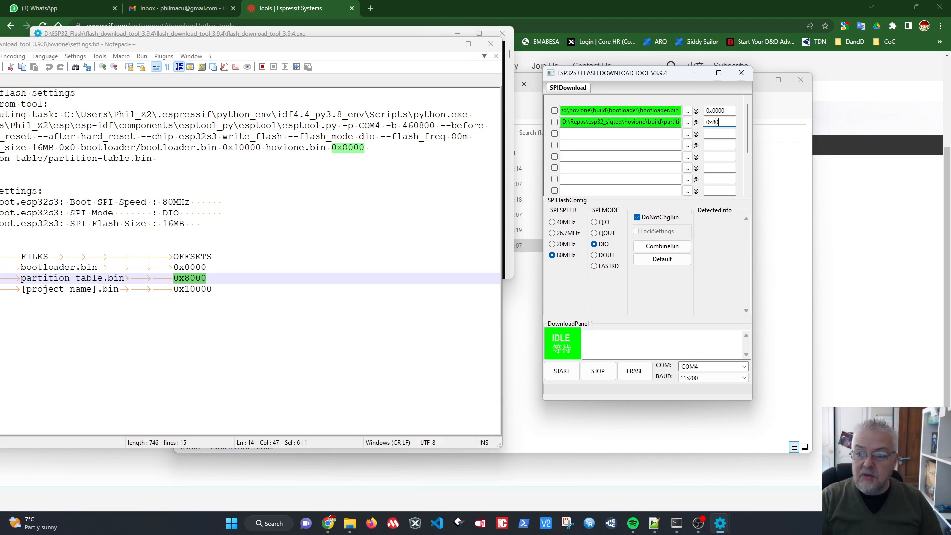
Load hovione.bin from the build folder into the third download row with offset 0x10000, matching the notes.
click(687, 134)
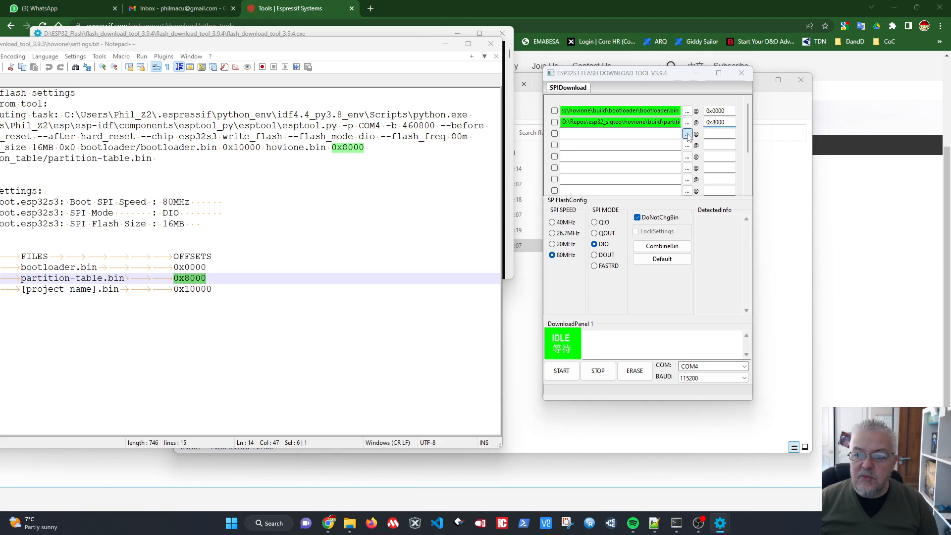
click(627, 245)
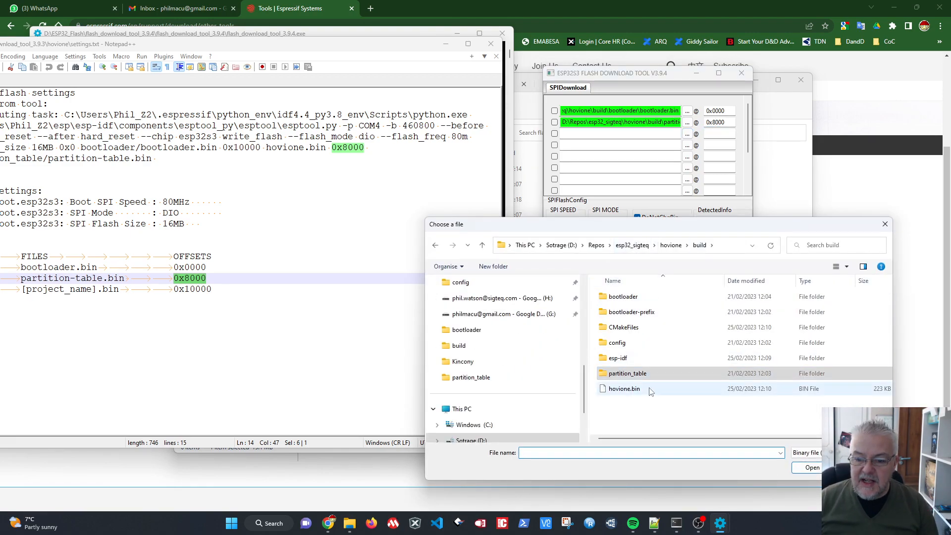
double_click(626, 389)
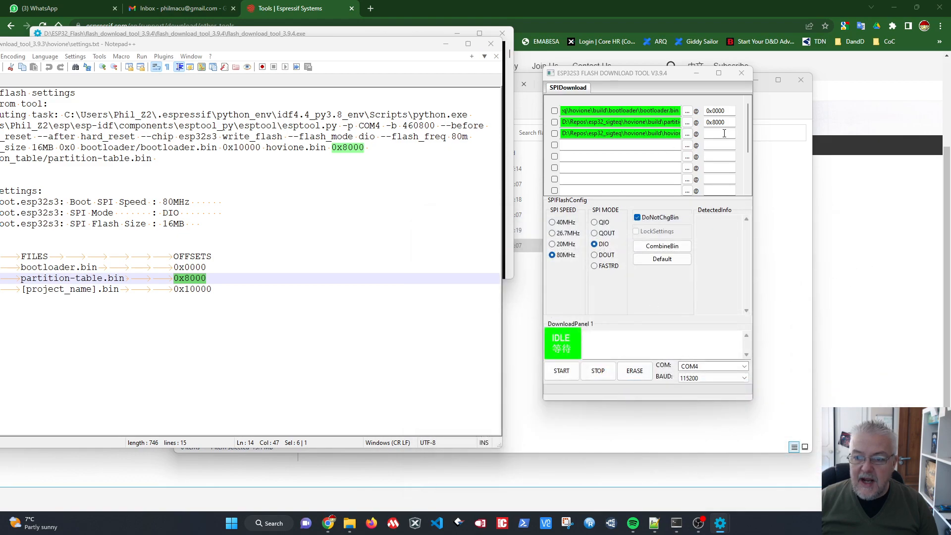
double_click(196, 289)
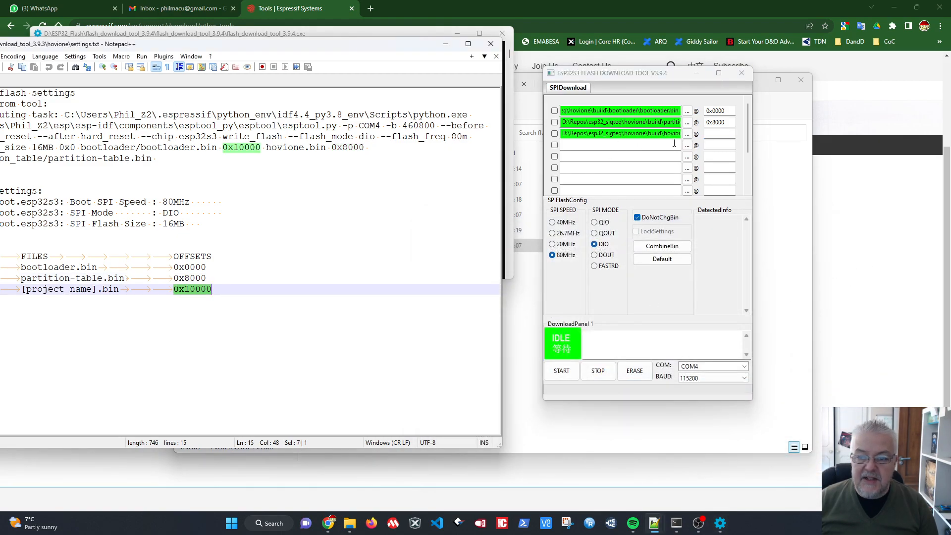
click(721, 134)
text(0x10000)
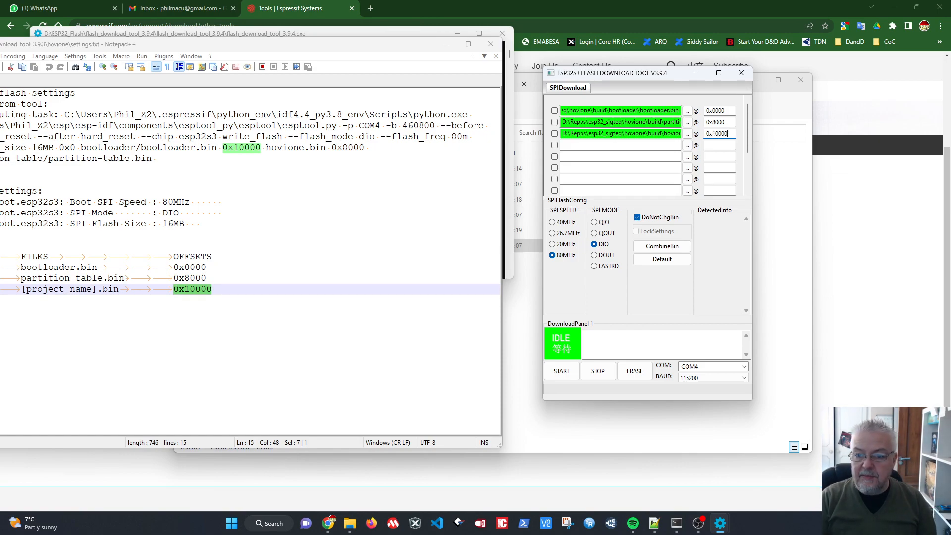
Close the settings notes, enable all three bin file rows, and start flashing the device over COM4 at 115200 baud.
click(499, 45)
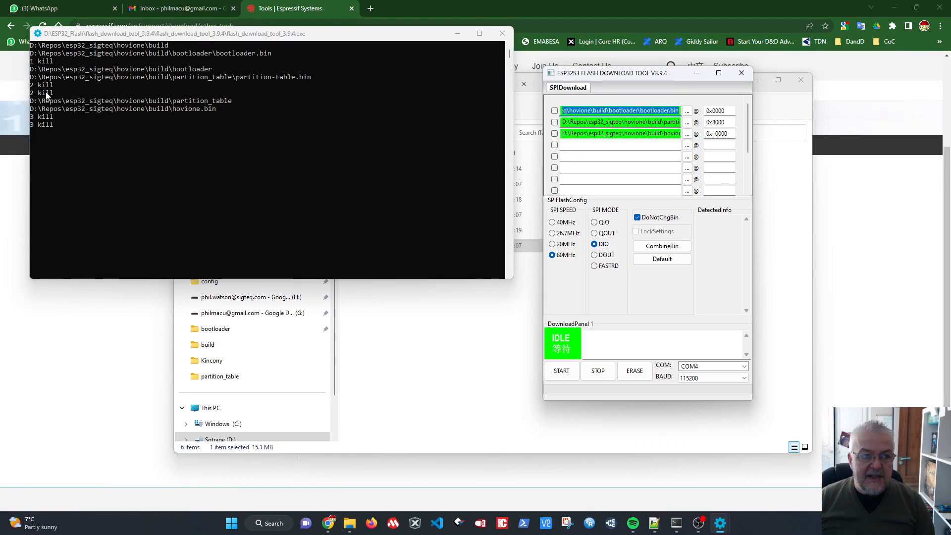
click(555, 111)
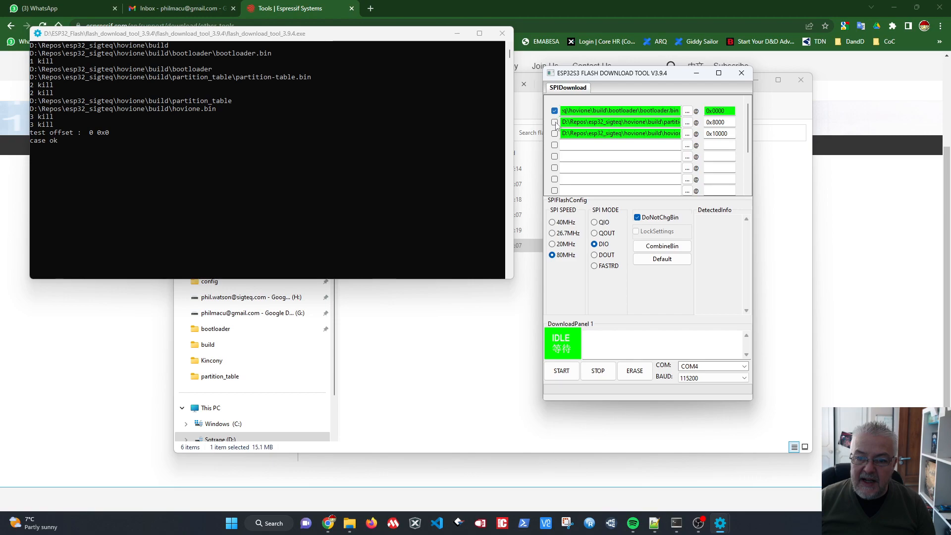
click(554, 122)
click(555, 134)
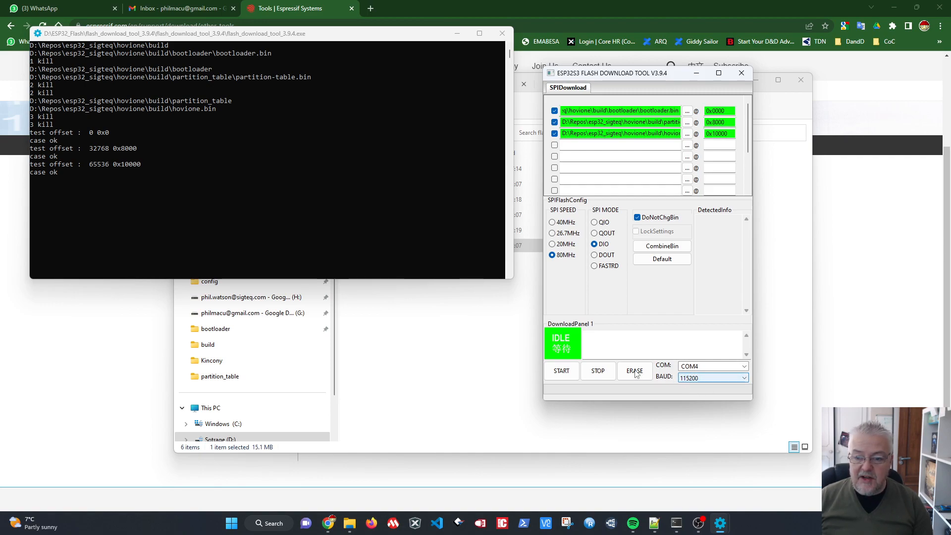
click(562, 371)
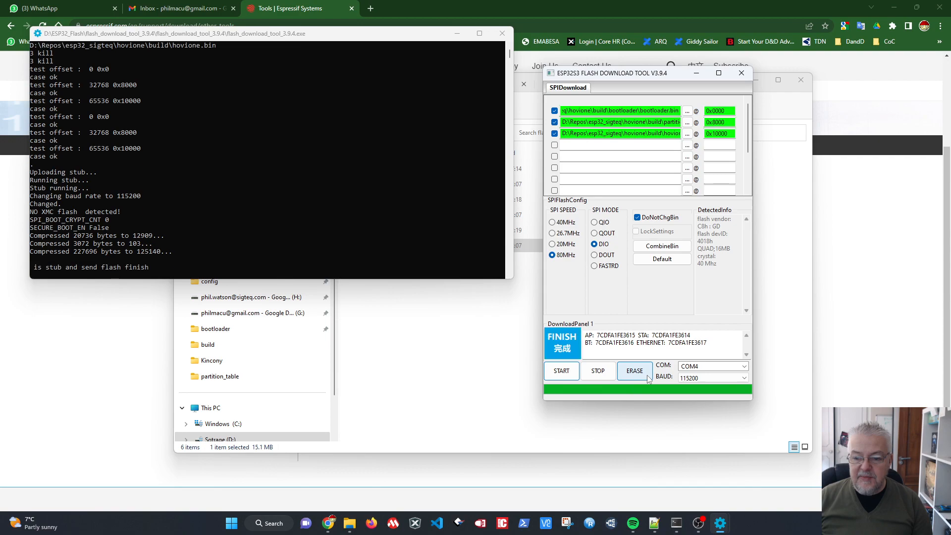
Close the flash download tool, reconnect SmarTTY to COM4 and examine the device's boot log.
click(742, 73)
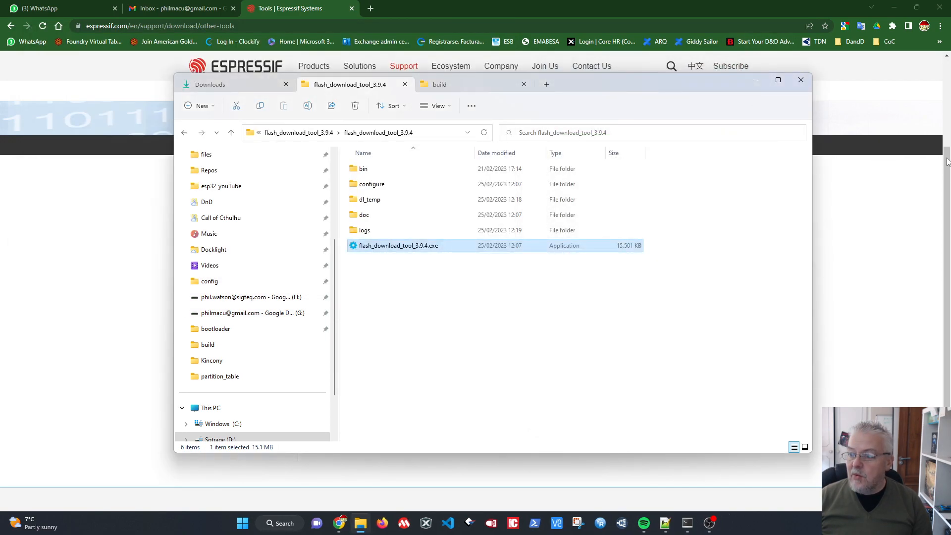
key(alt+Tab)
drag(950, 98, 478, 86)
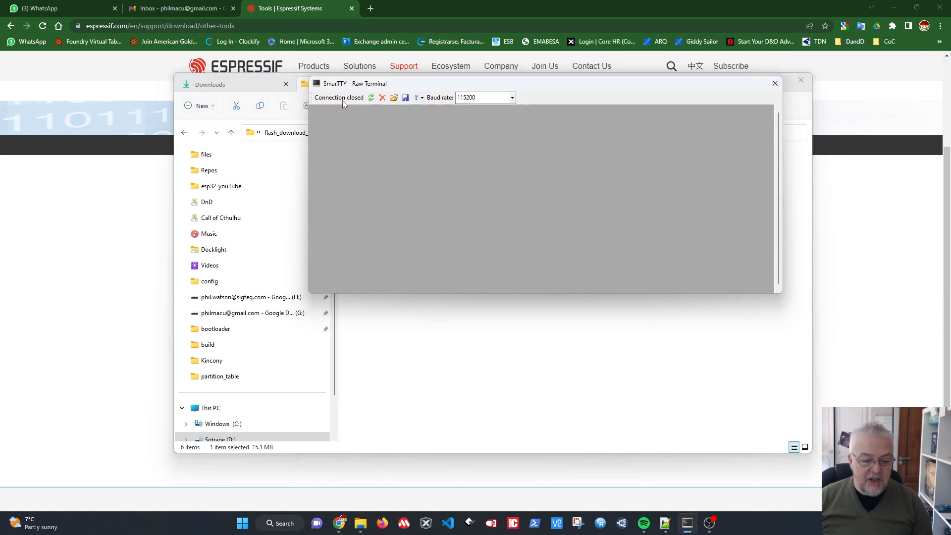
click(370, 99)
scroll(505, 218, up, 5)
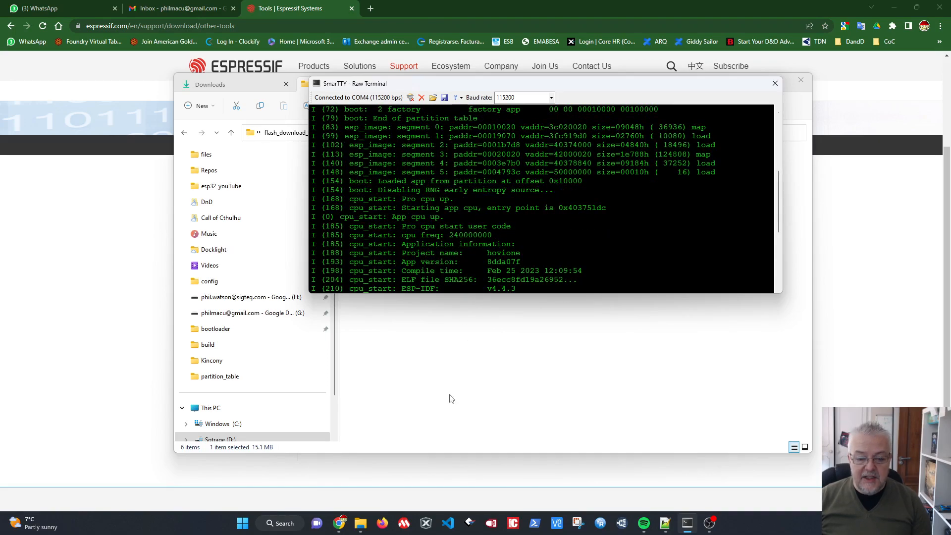
Switch to Visual Studio Code, enlarge the editor area to view the hovione source code, and minimise the window.
click(453, 525)
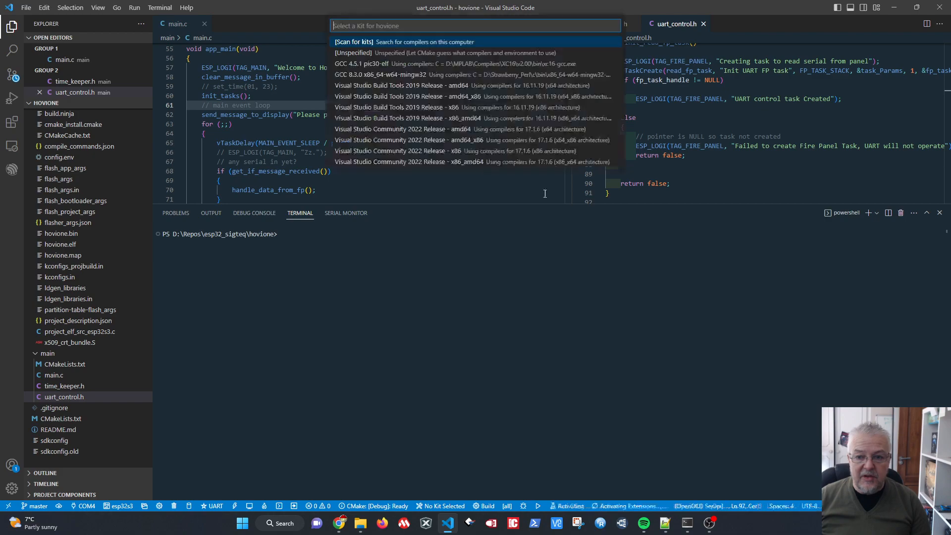
drag(536, 203, 537, 317)
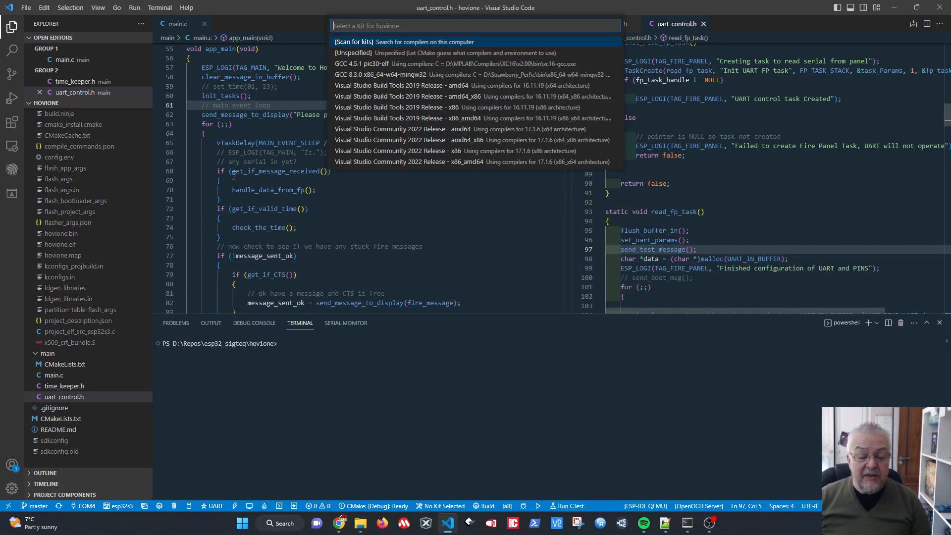
click(891, 8)
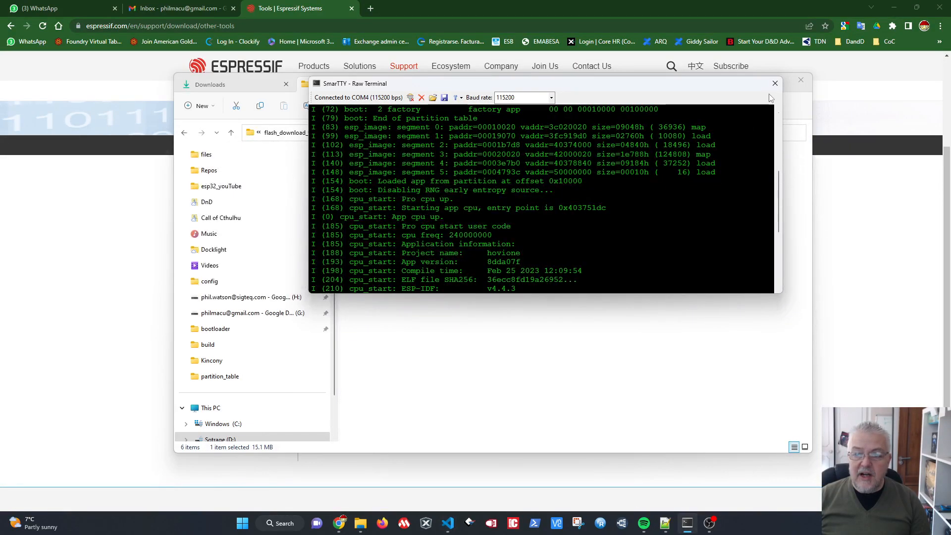
Disconnect SmarTTY from COM4 and launch flash_download_tool_3.9.4.exe for the ESP32-S3 in Develop mode with UART loading.
click(410, 97)
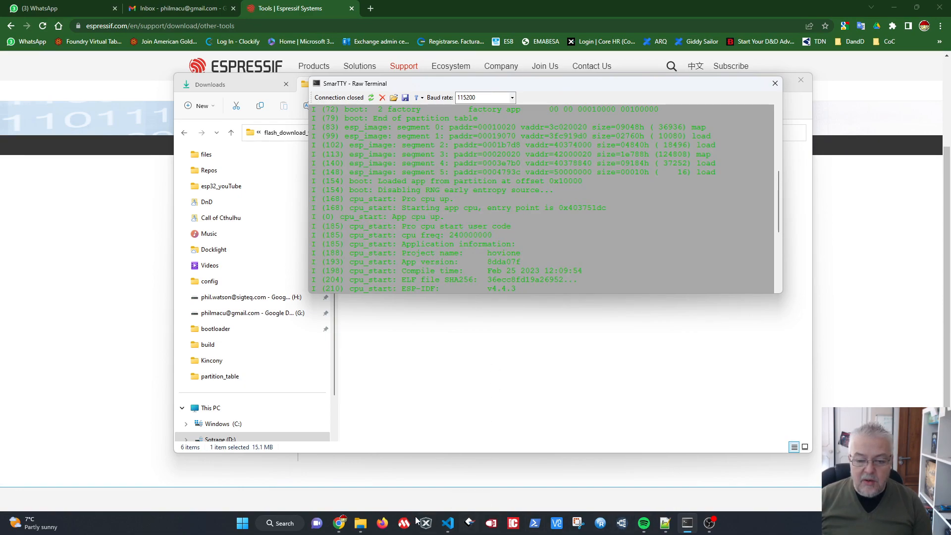
click(360, 523)
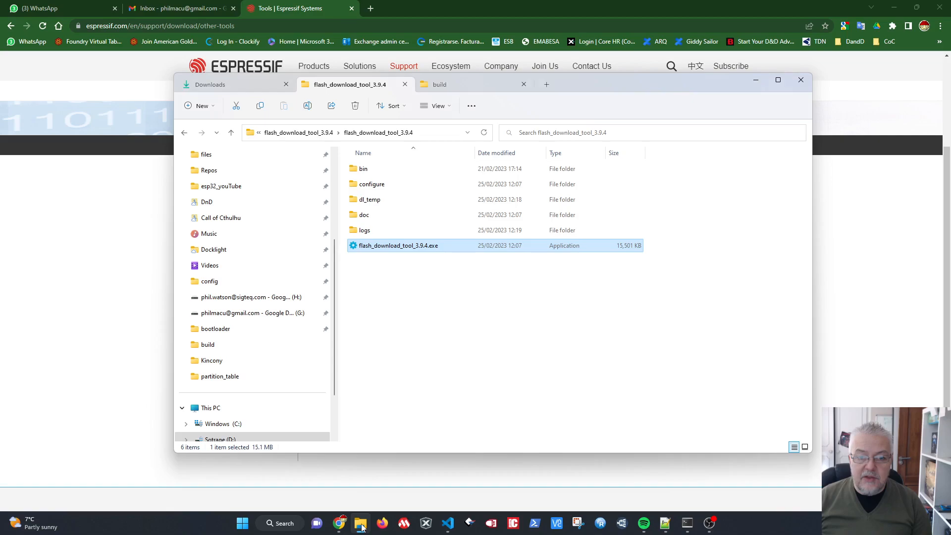
double_click(392, 247)
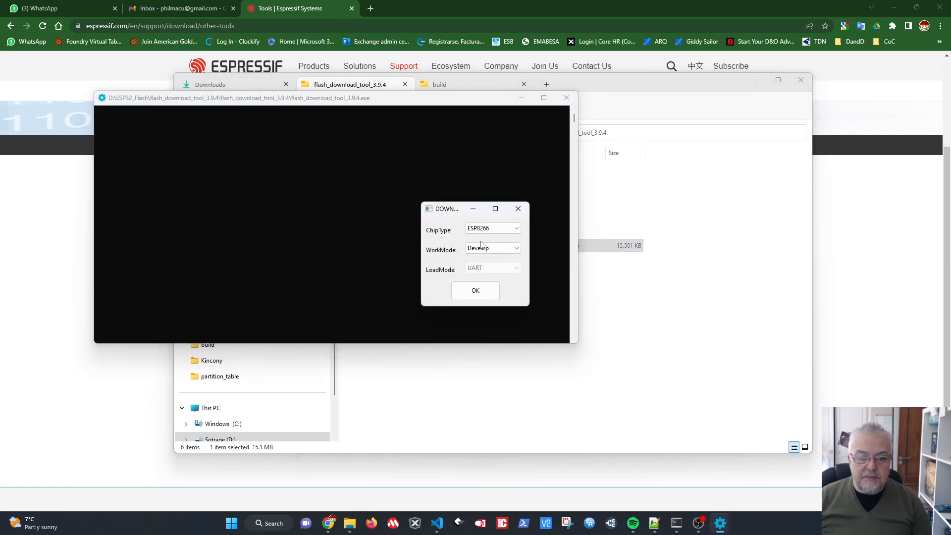
click(501, 229)
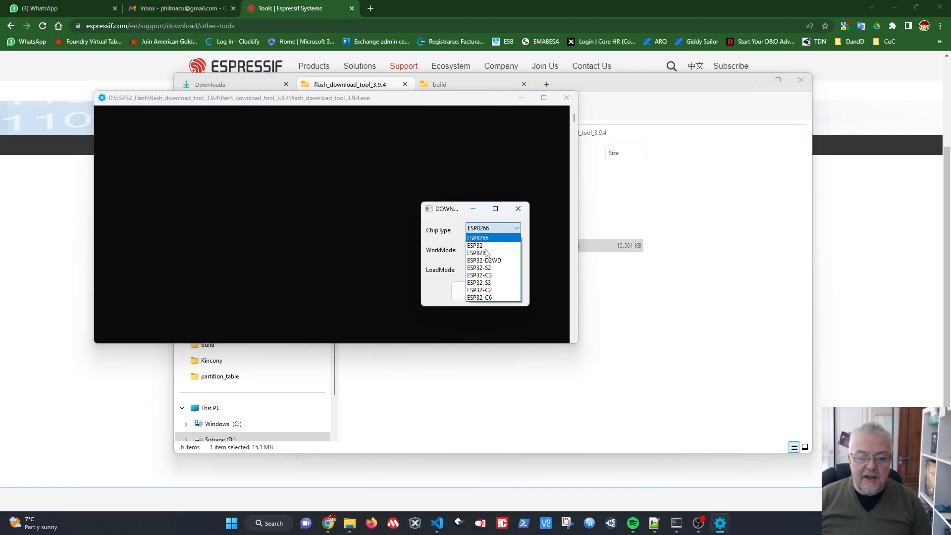
click(498, 282)
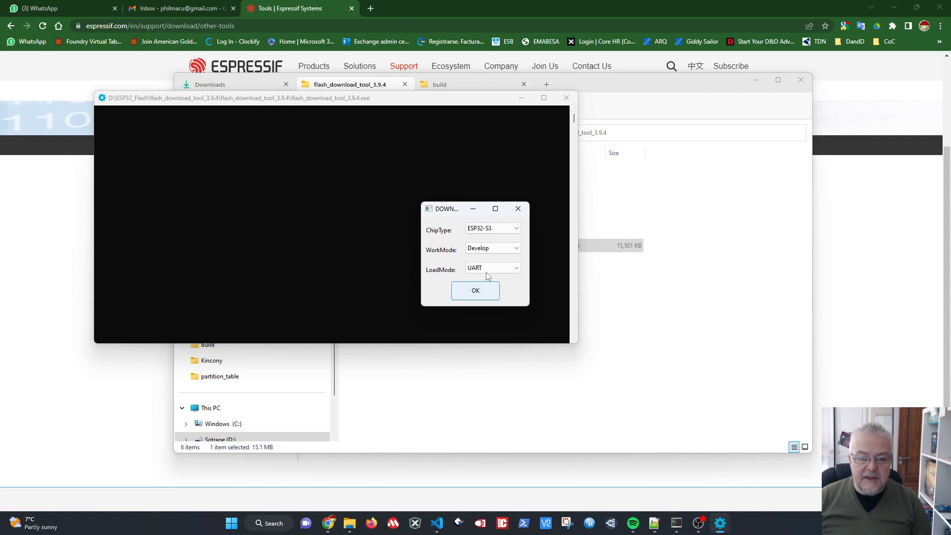
click(478, 291)
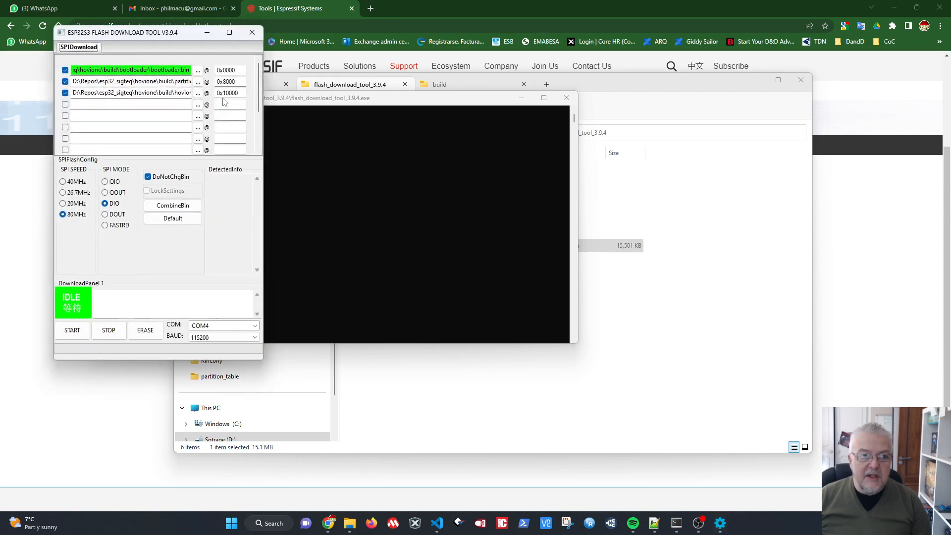
Move the flash download tool window clear of the console, check the saved bin file paths and offsets, and close the tool.
drag(173, 40, 744, 95)
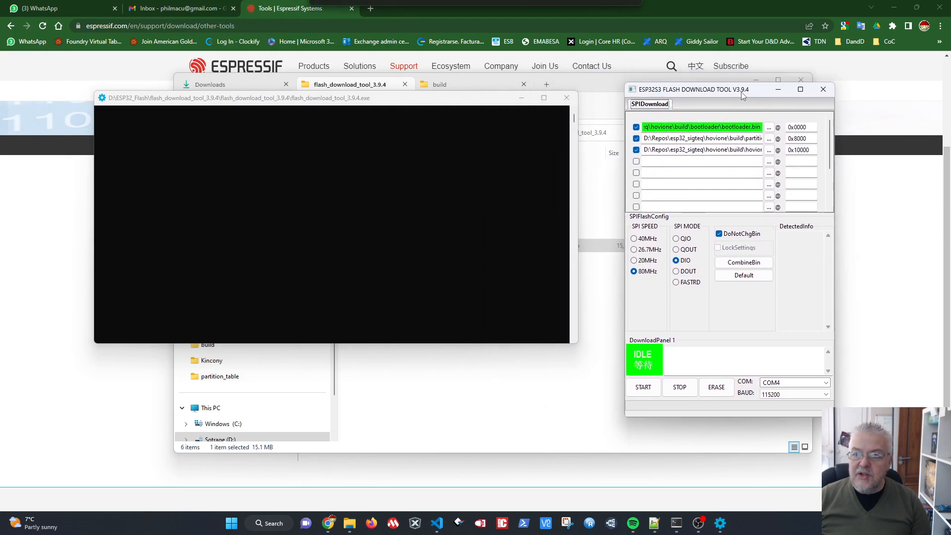
click(738, 150)
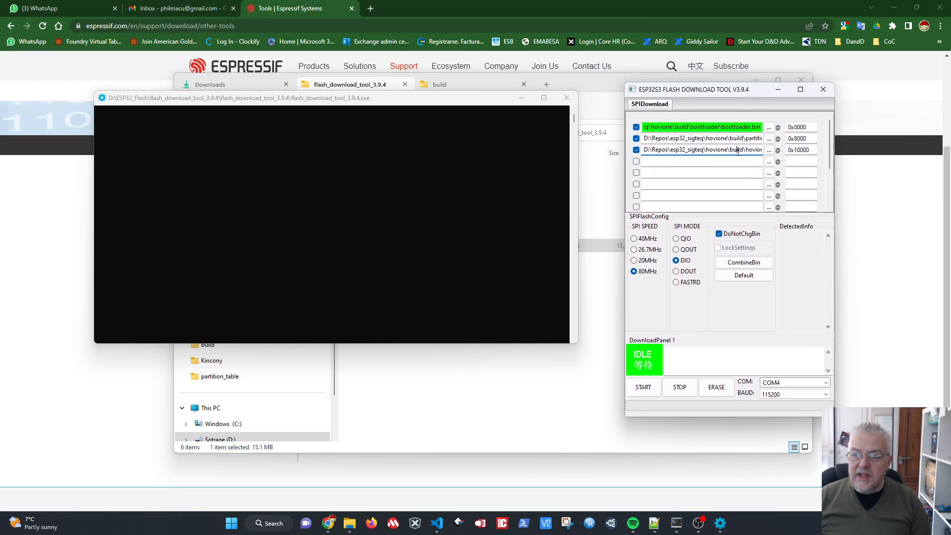
click(824, 90)
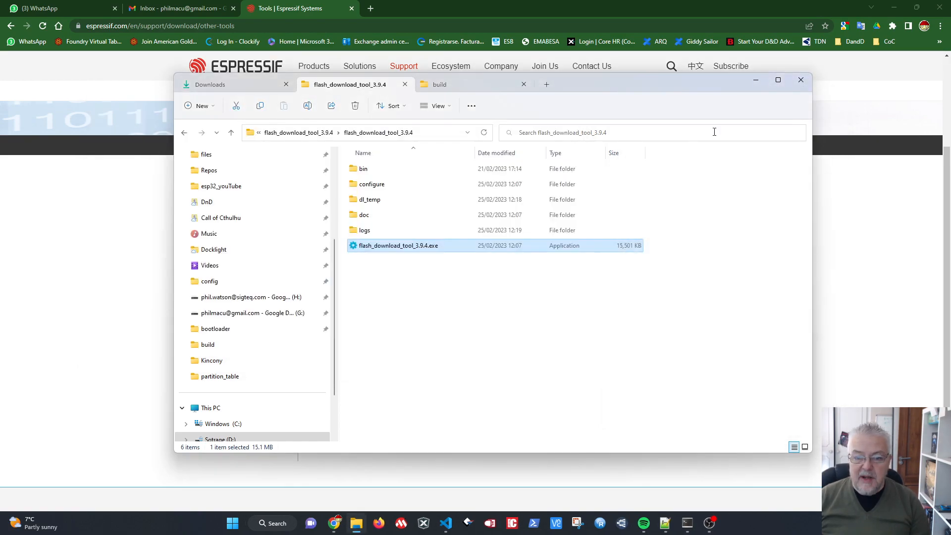
Relaunch flash_download_tool_3.9.4.exe with chip type ESP32-S3, work mode Factory and load mode UART.
double_click(434, 246)
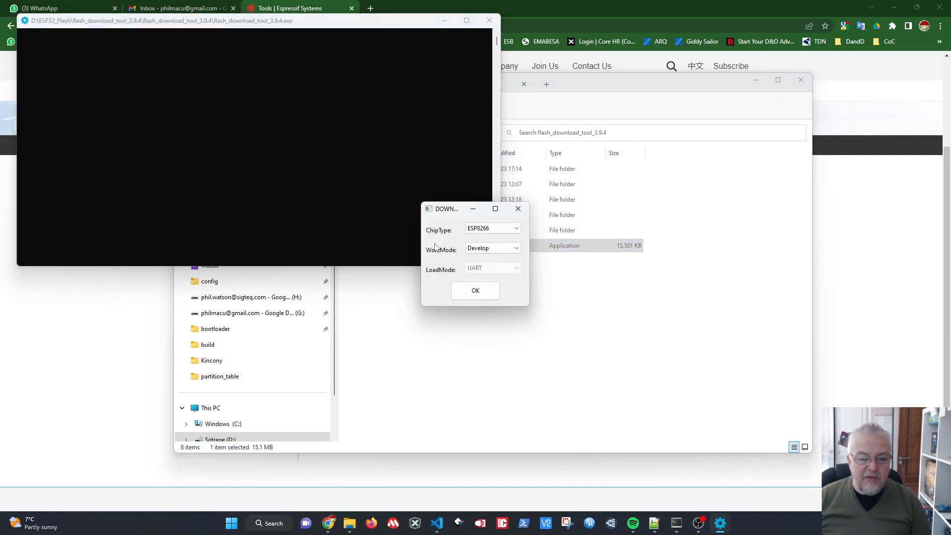
click(499, 228)
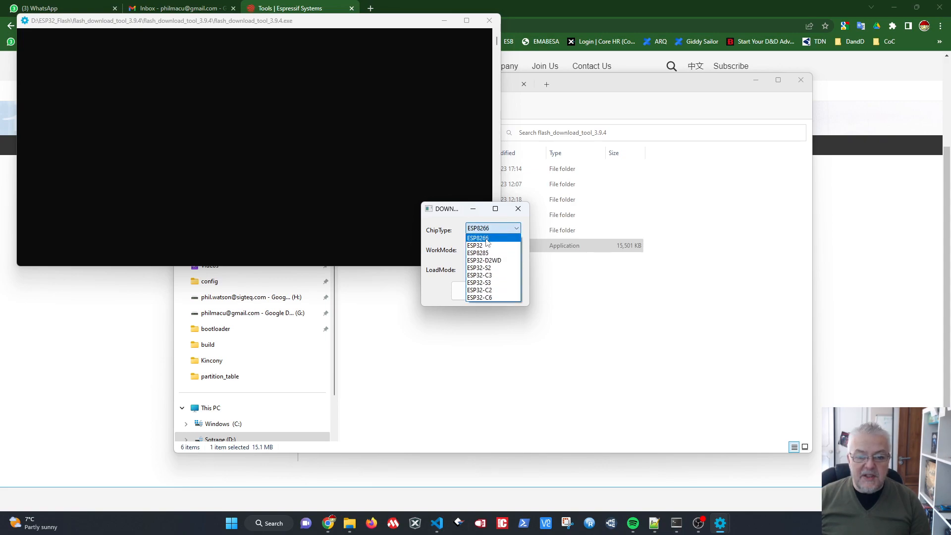
click(492, 284)
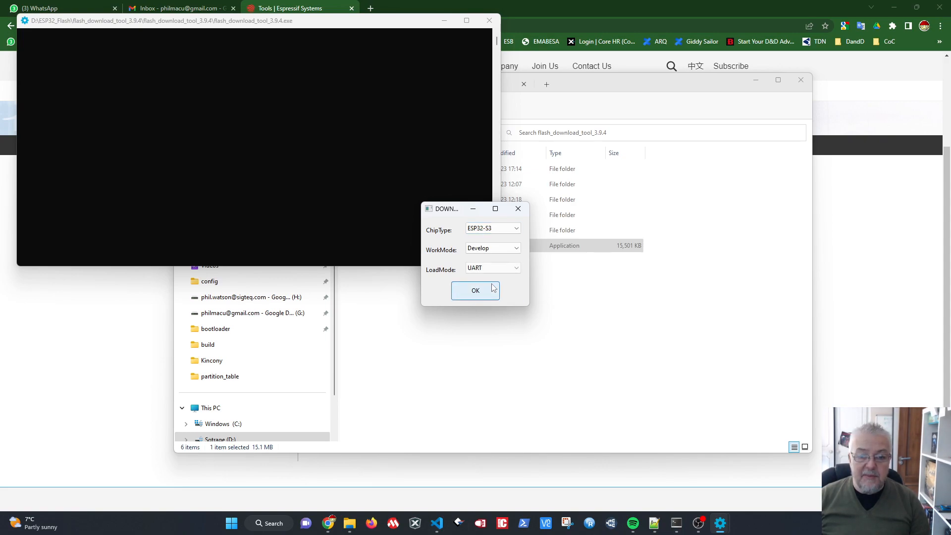
click(505, 248)
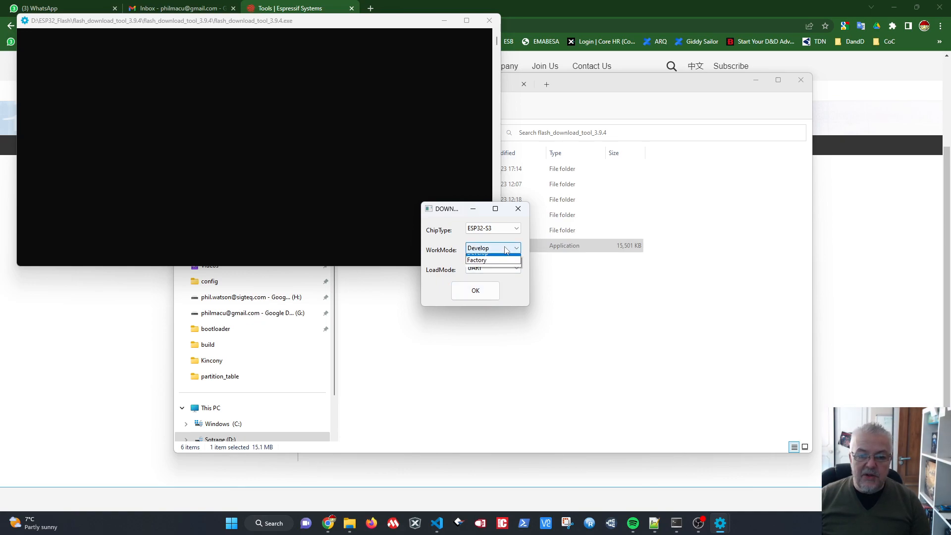
click(487, 266)
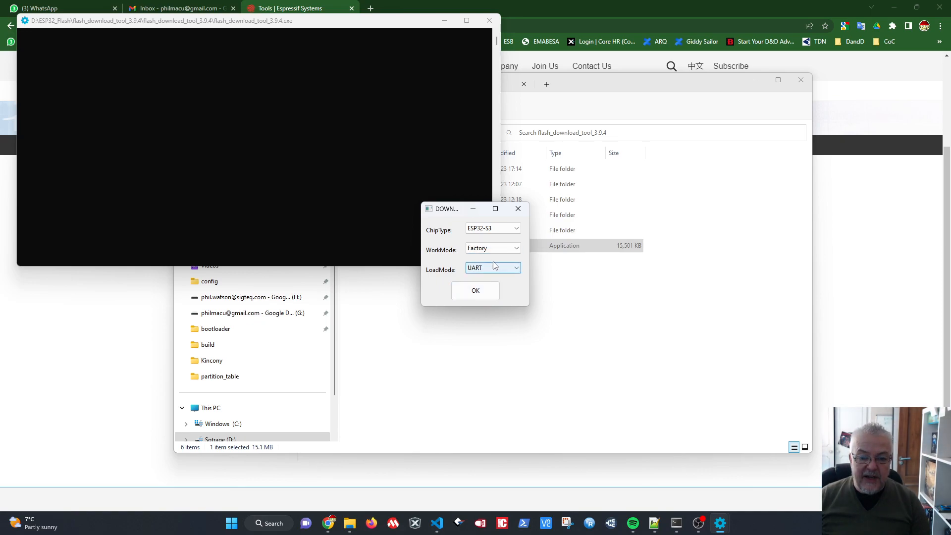
click(487, 294)
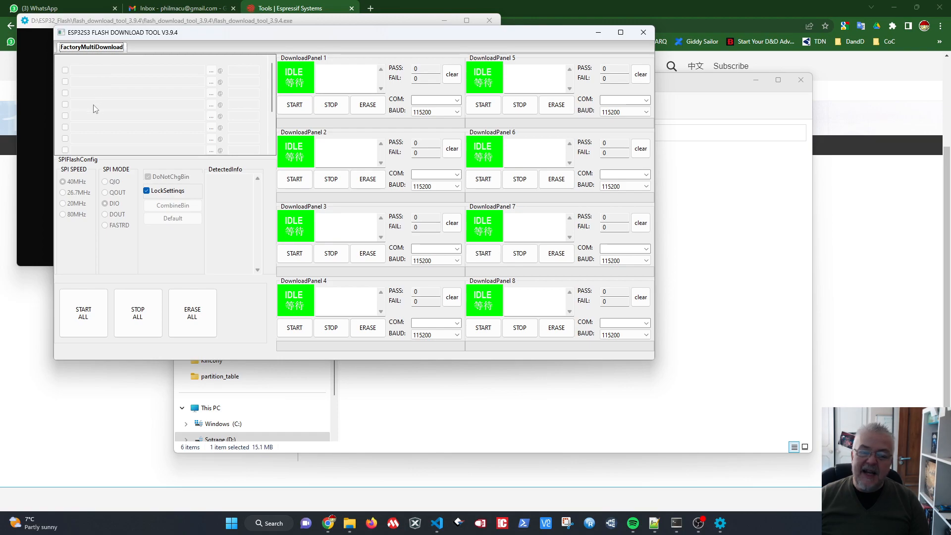
Turn off LockSettings in the factory multi-download window and confirm, so the download rows can be edited.
click(213, 74)
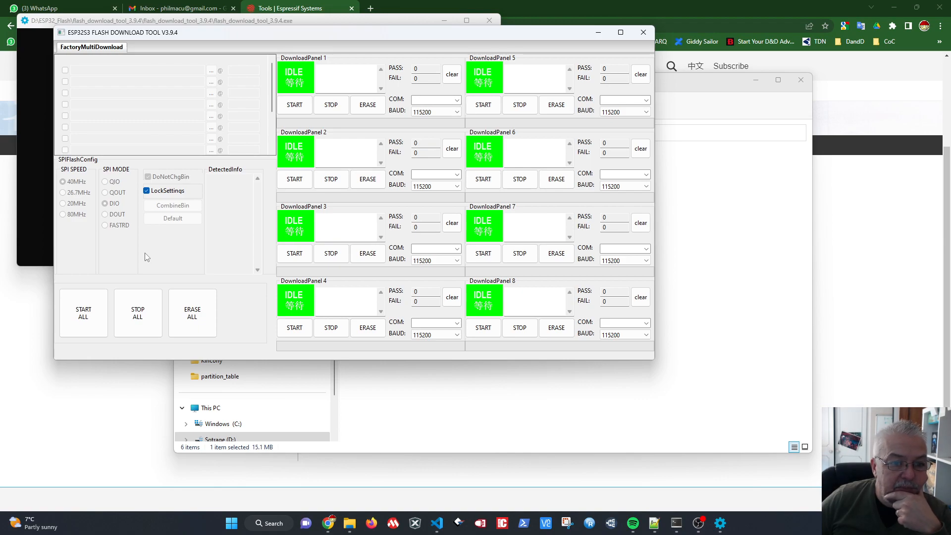
click(146, 191)
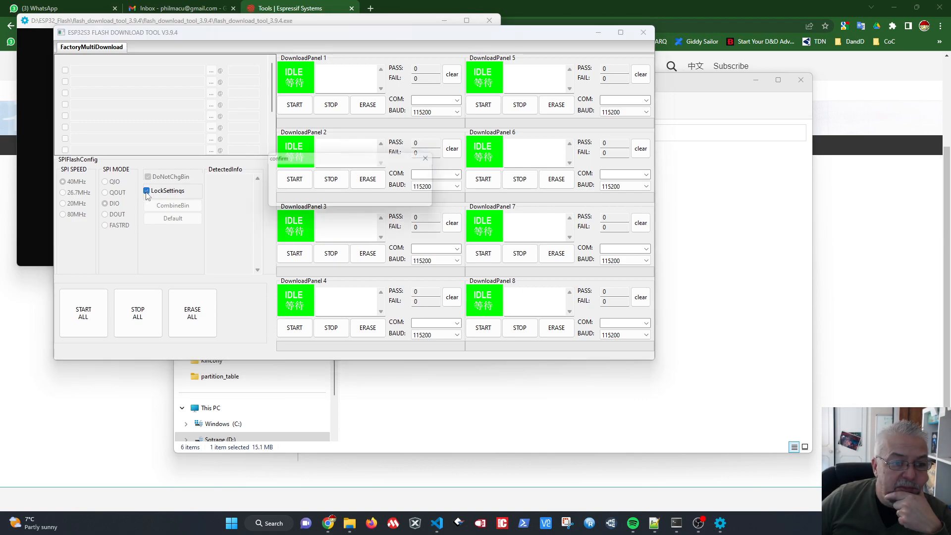
click(380, 199)
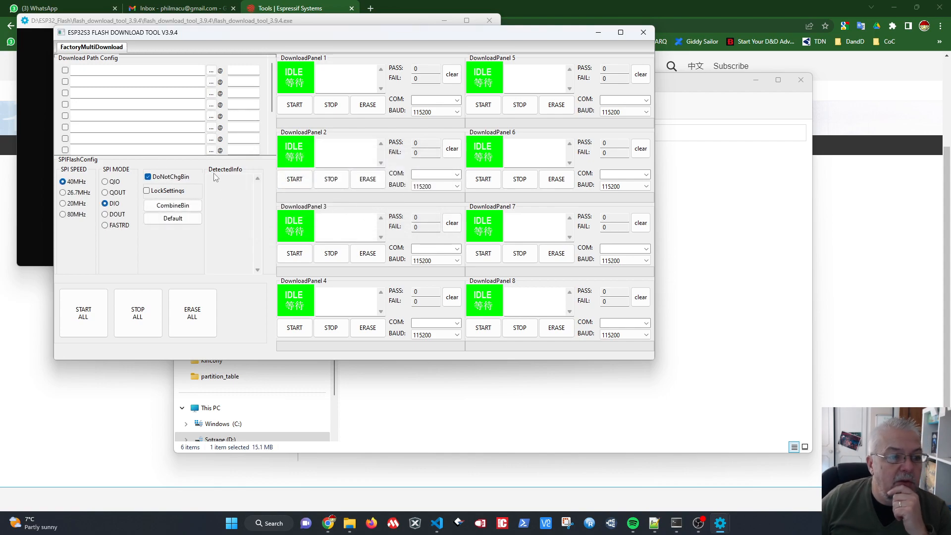
Start choosing the bin file for the first download row and browse to the Repos folder on the D: drive.
click(212, 71)
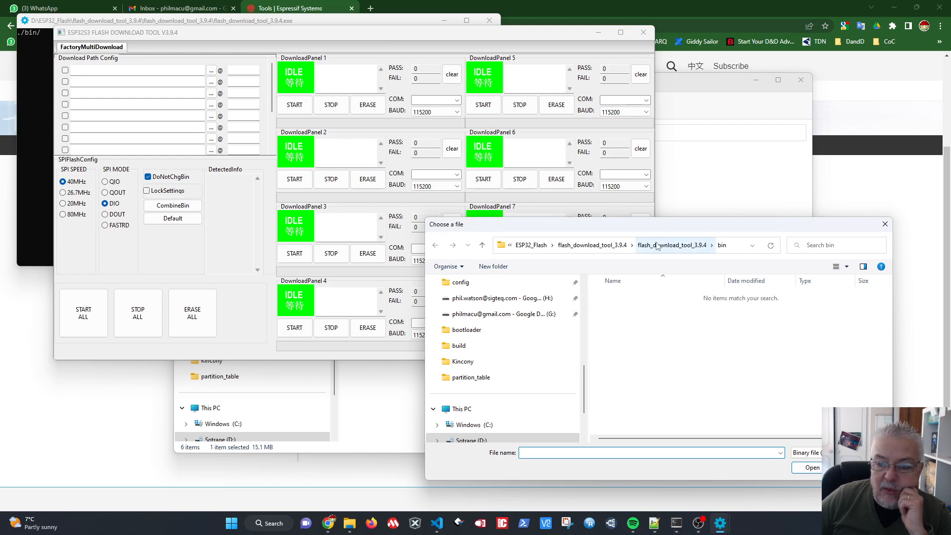
click(606, 245)
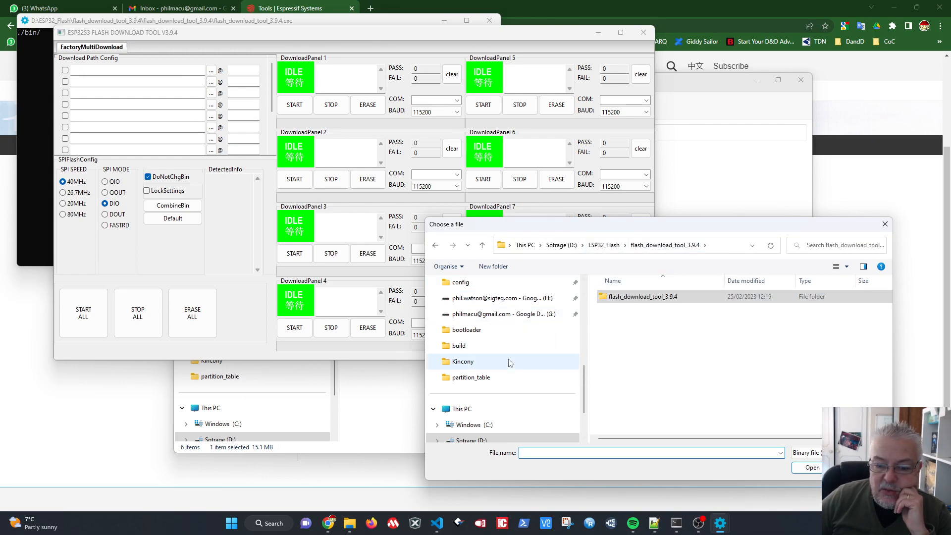
click(562, 245)
scroll(649, 382, down, 3)
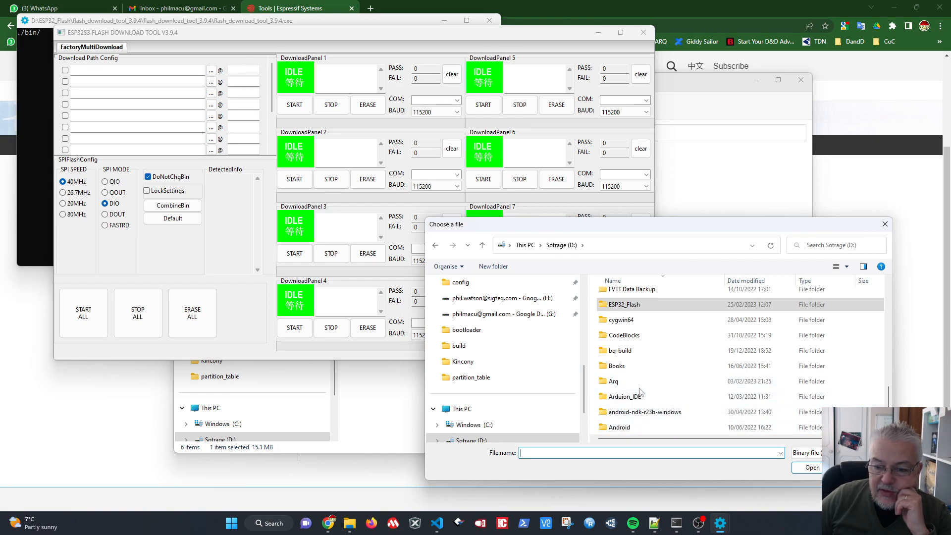
scroll(644, 387, up, 5)
scroll(642, 382, up, 3)
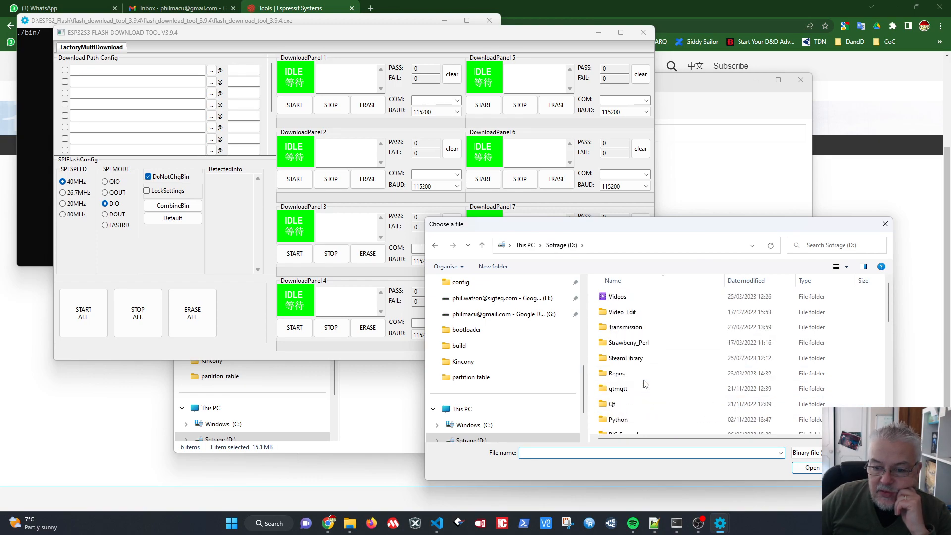
scroll(626, 380, up, 2)
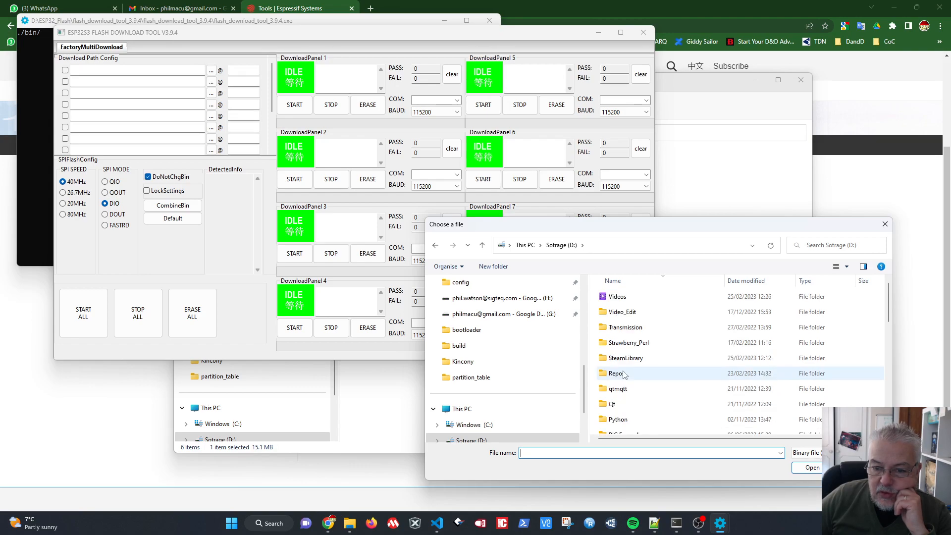
click(618, 378)
double_click(618, 378)
Load bootloader.bin from esp32_sigteq\hovione\build\bootloader into the first download row and set its offset to 0x0000.
scroll(639, 380, down, 2)
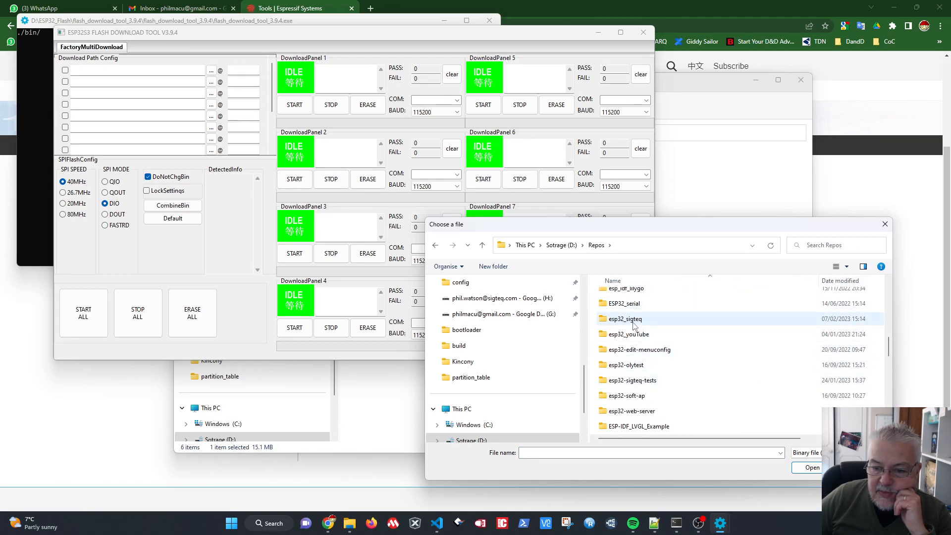
double_click(635, 322)
click(620, 299)
double_click(621, 299)
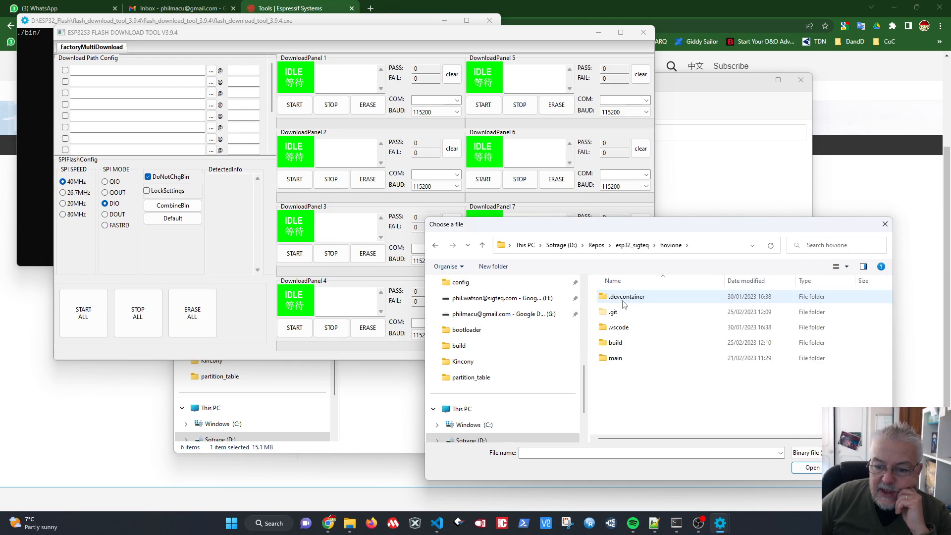
double_click(616, 343)
double_click(623, 296)
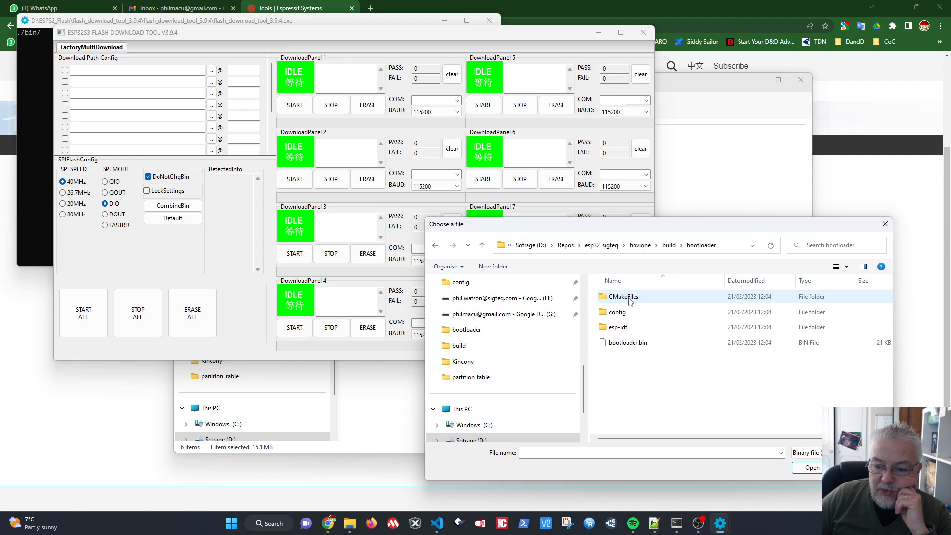
click(617, 344)
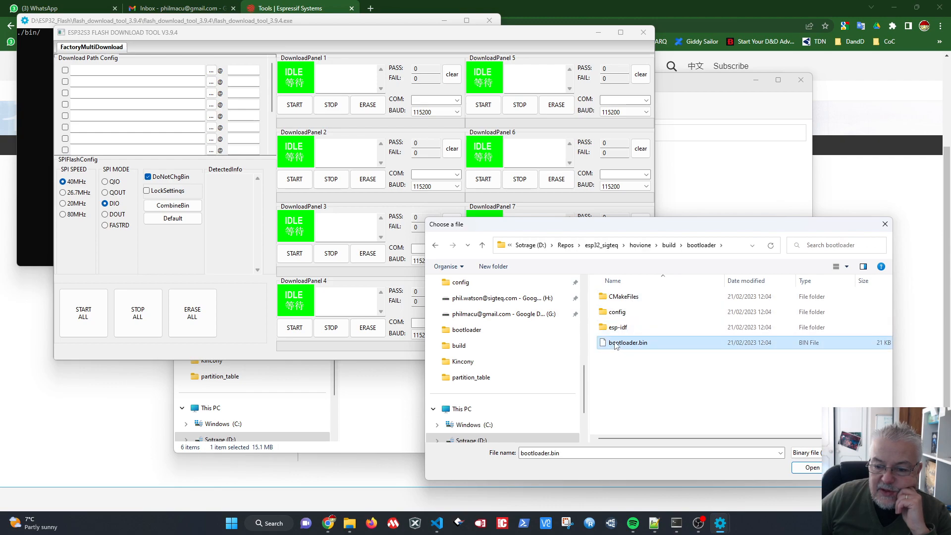
click(813, 468)
click(242, 71)
text(0x)
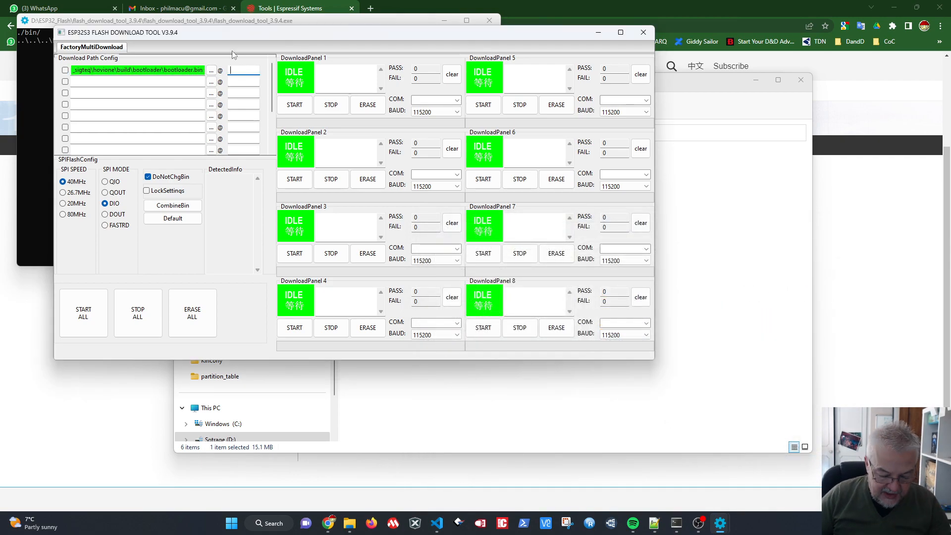
text(0000)
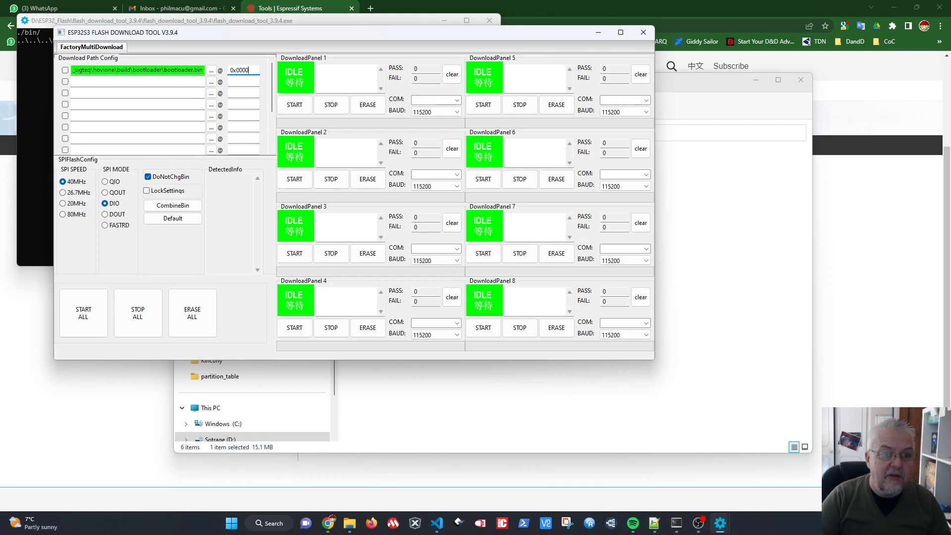
Start choosing the bin file for the second download row and browse to the Repos folder on the D: drive.
click(211, 81)
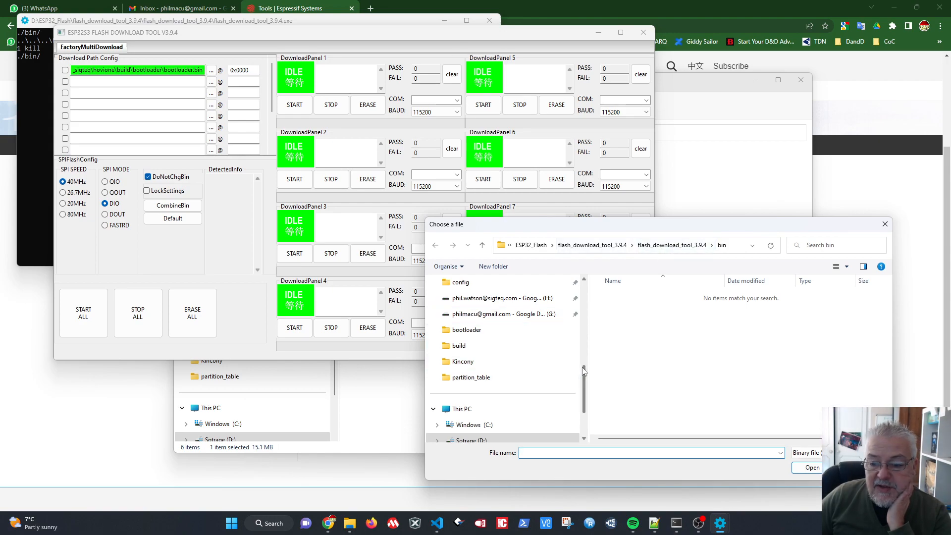
drag(585, 386, 586, 342)
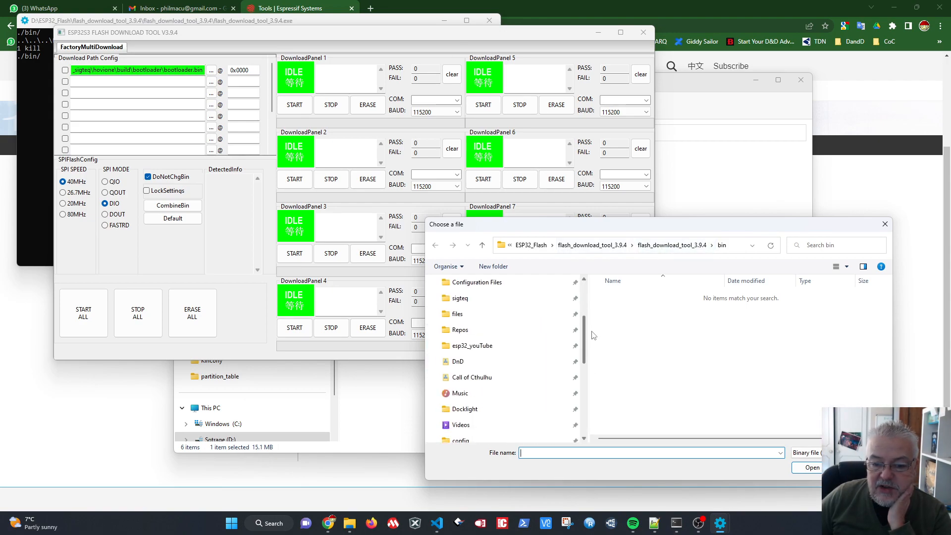
scroll(478, 420, down, 2)
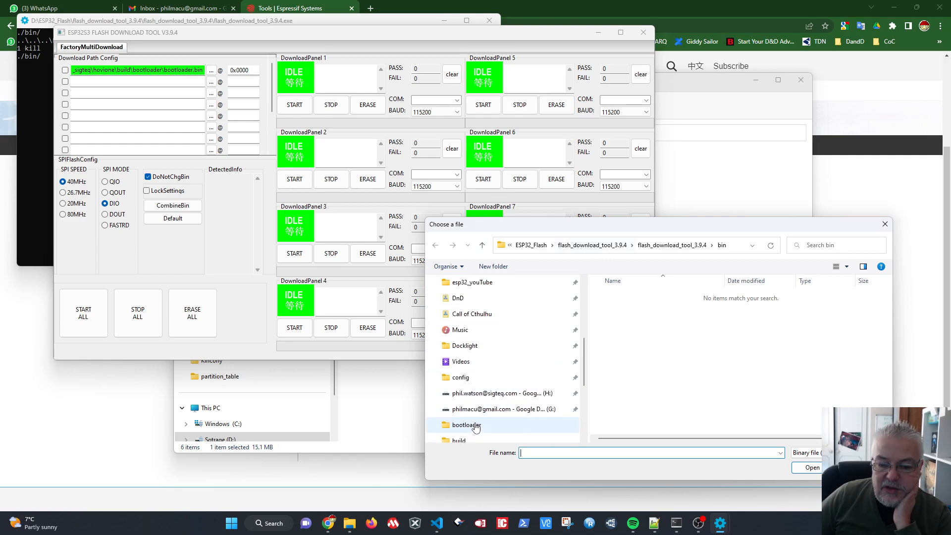
scroll(481, 422, down, 2)
scroll(483, 416, up, 4)
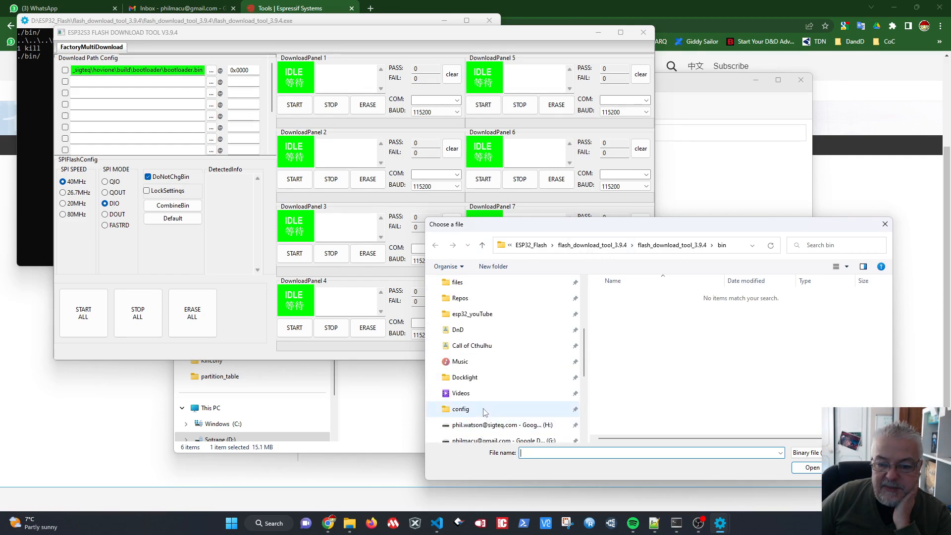
click(460, 330)
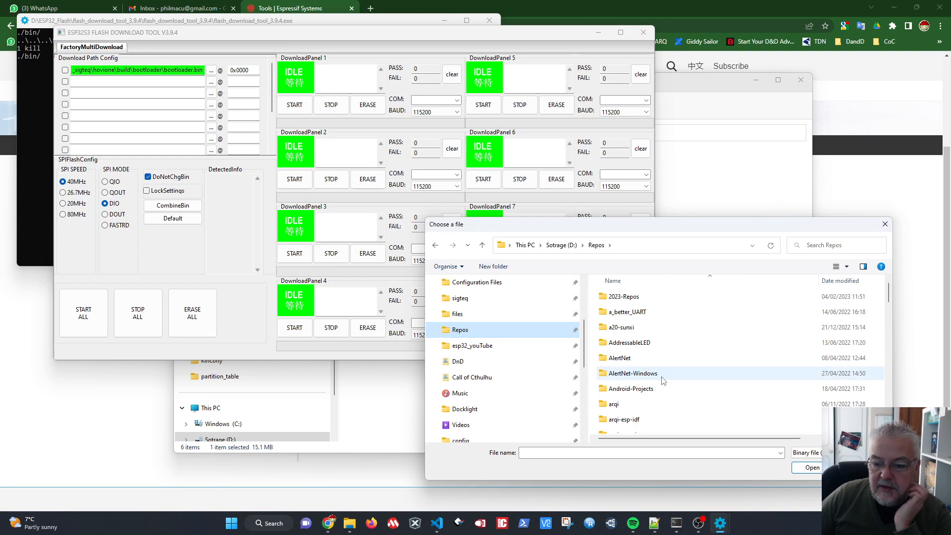
Load partition-table.bin from esp32_sigteq\hovione\build\partition_table into the second download row and set its offset to 0x8000.
scroll(662, 383, down, 8)
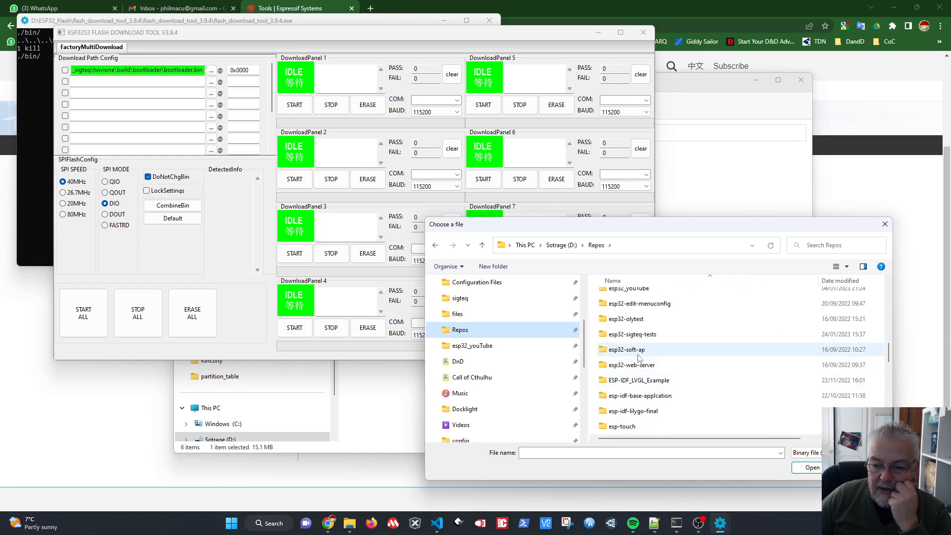
scroll(653, 341, up, 3)
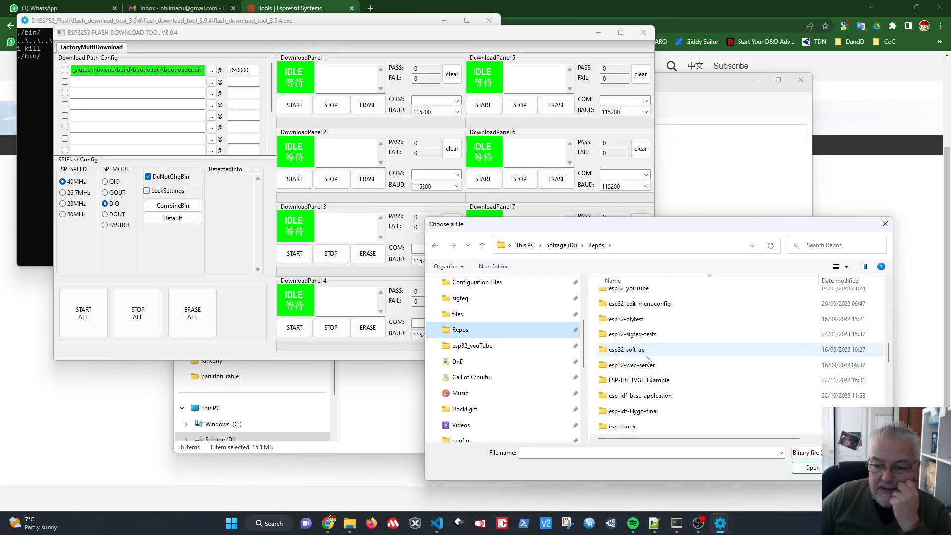
double_click(626, 356)
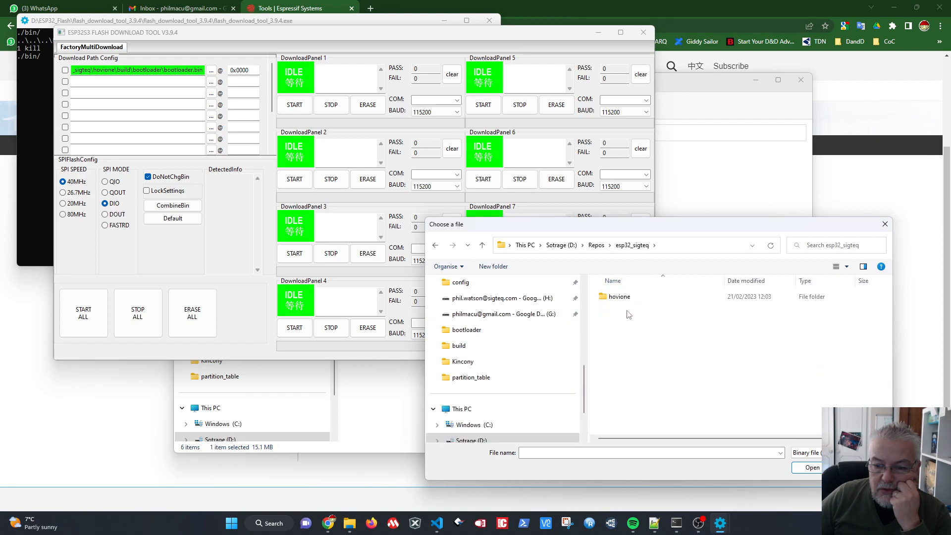
double_click(618, 297)
double_click(622, 341)
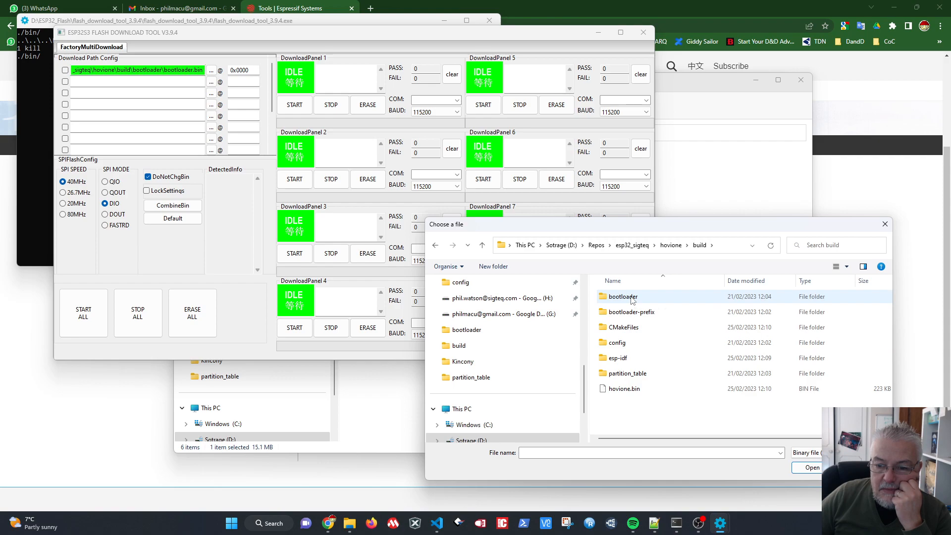
double_click(625, 373)
click(624, 297)
click(812, 467)
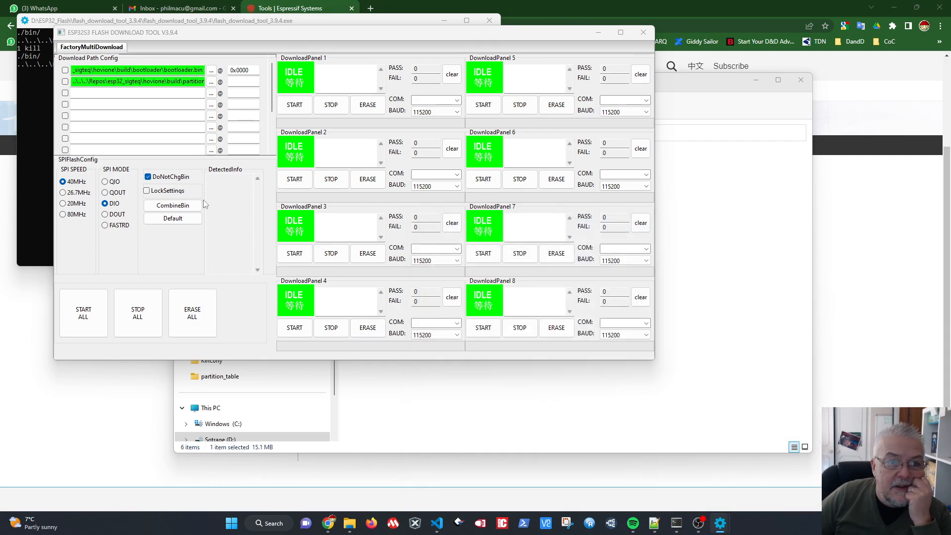
click(250, 88)
text(0x8000)
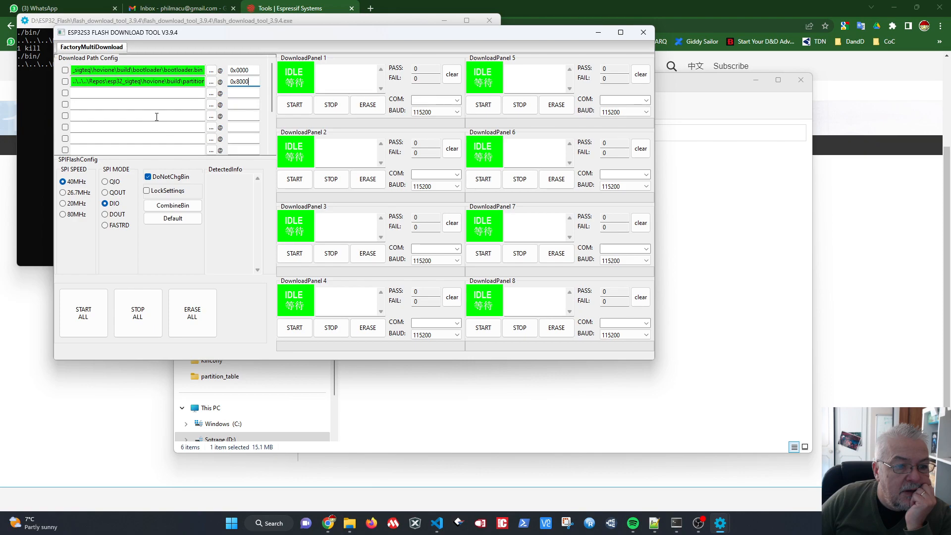
Start choosing the bin file for the third download row and browse to the Repos folder on the D: drive.
click(212, 93)
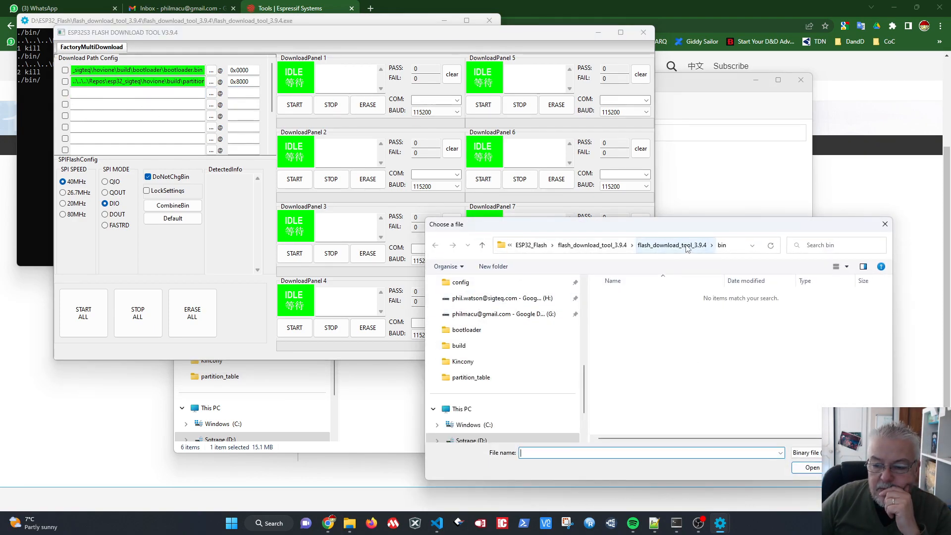
scroll(483, 362, up, 3)
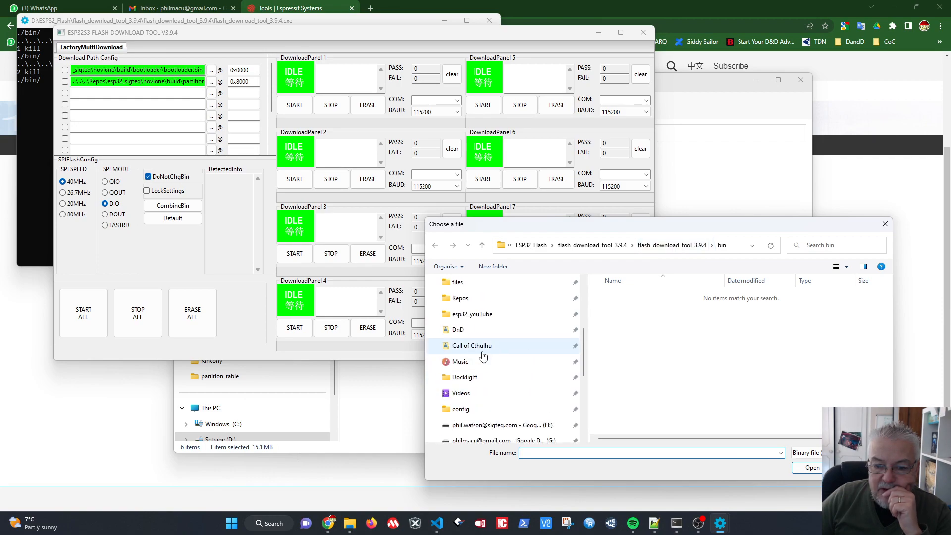
click(459, 298)
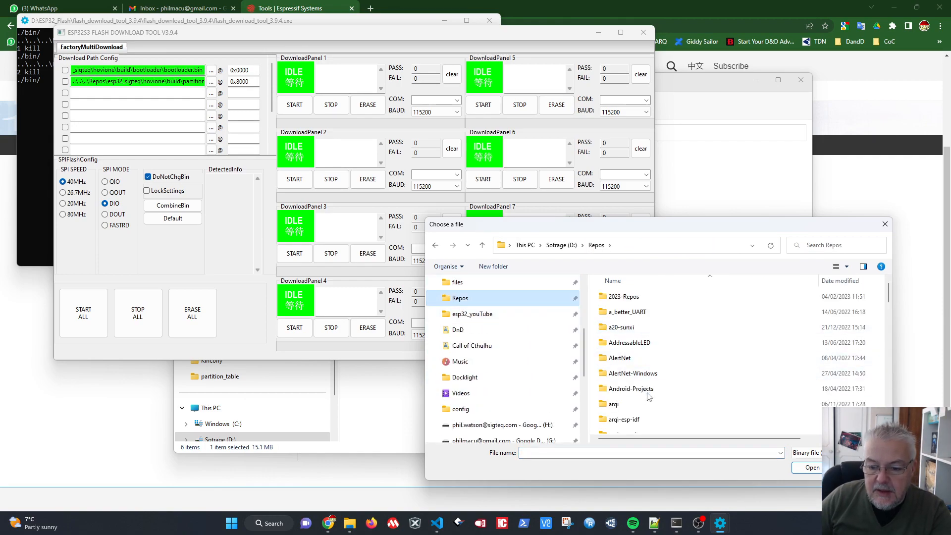
Load hovione.bin from esp32_sigteq\hovione\build into the third download row and set its offset to 0x10000.
scroll(650, 392, down, 5)
scroll(650, 389, down, 8)
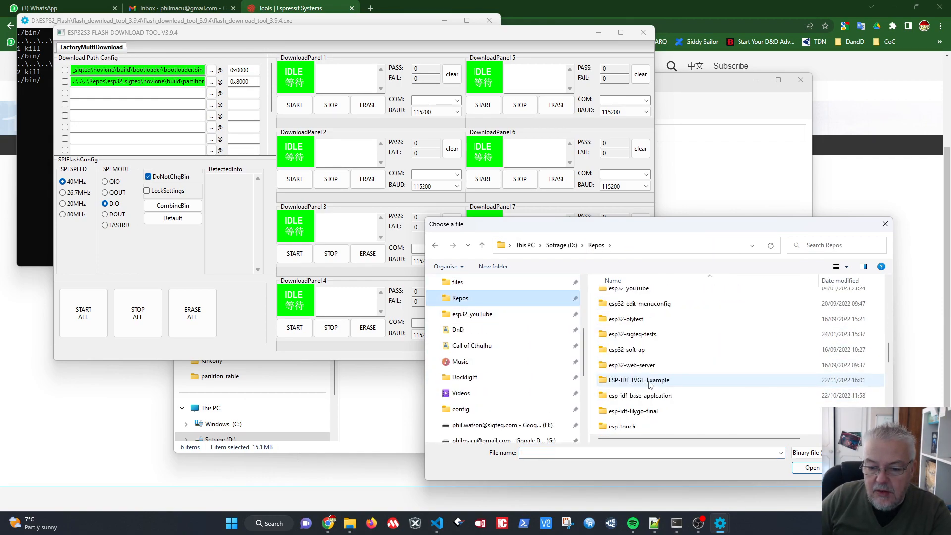
scroll(651, 386, up, 4)
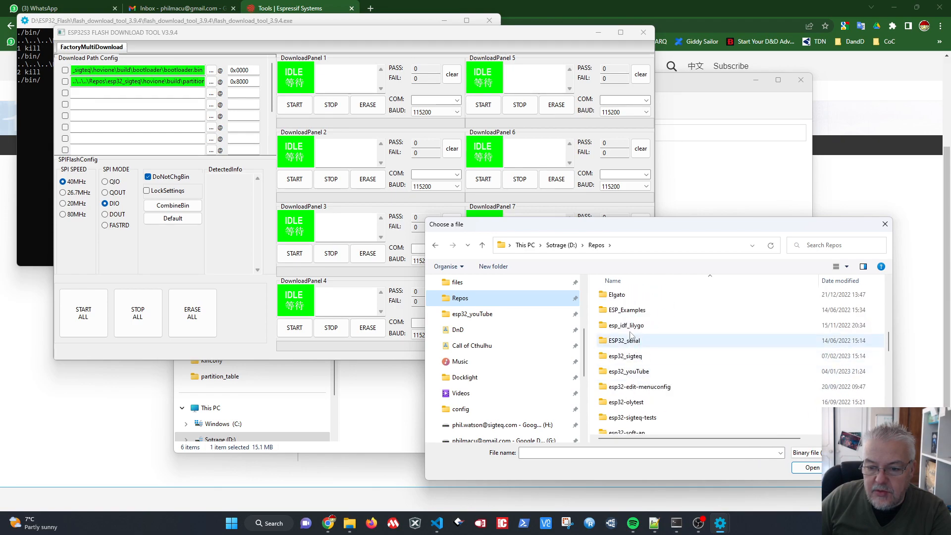
click(631, 357)
double_click(632, 357)
click(620, 297)
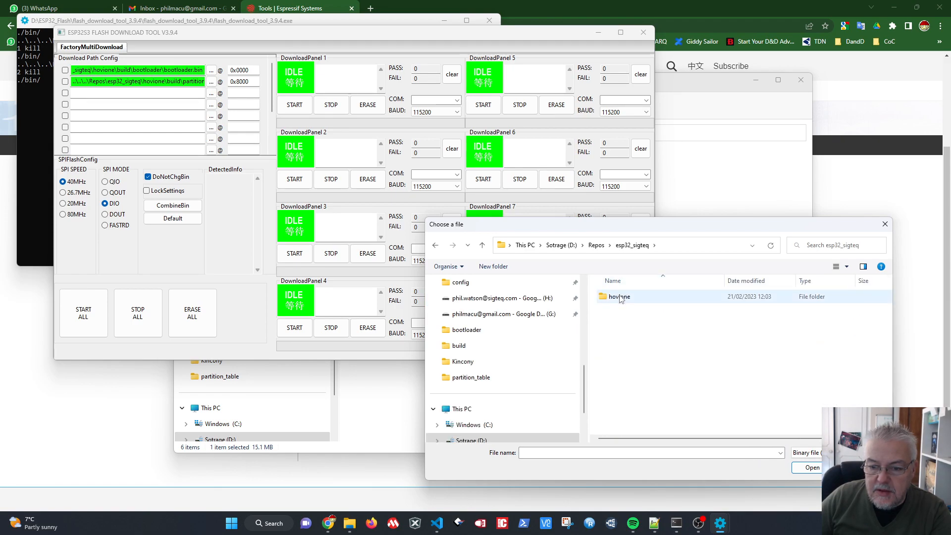
double_click(620, 298)
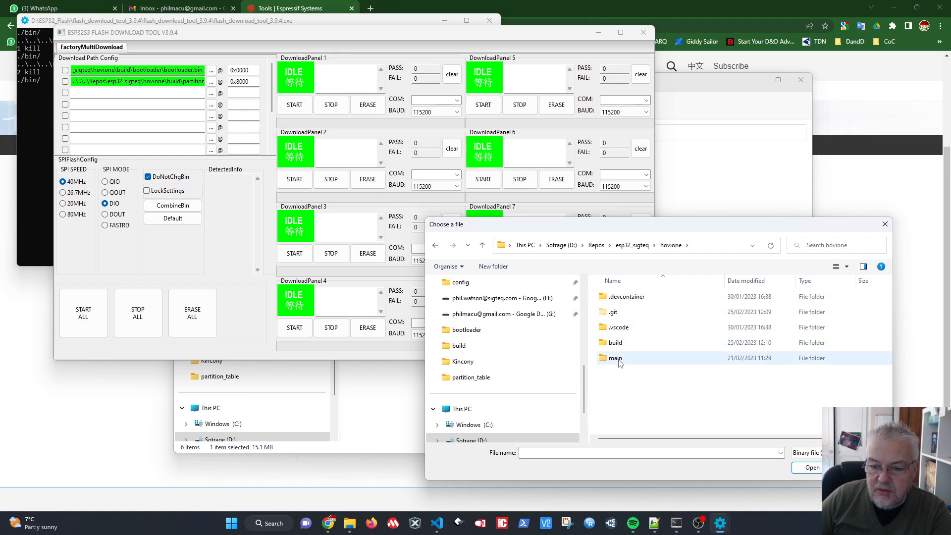
double_click(614, 344)
click(627, 391)
click(824, 468)
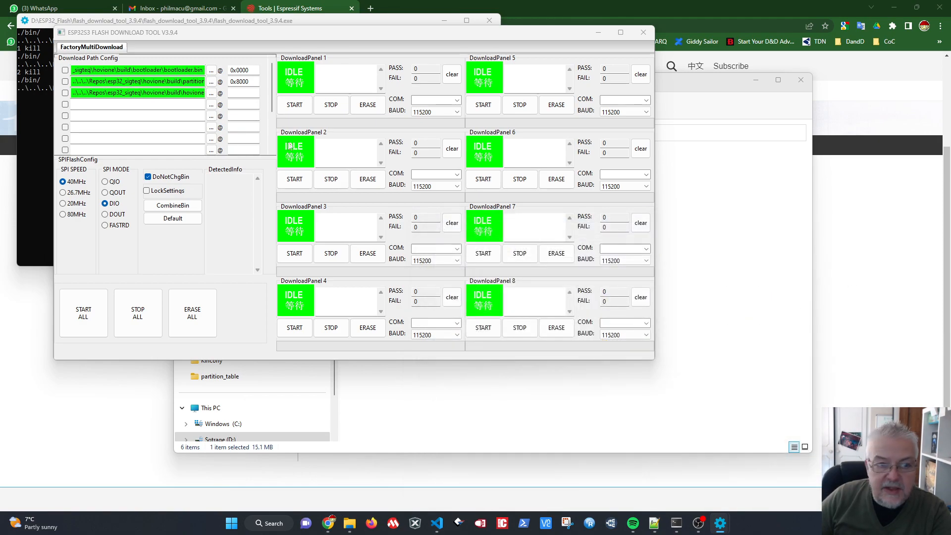
click(243, 92)
text(0x10000)
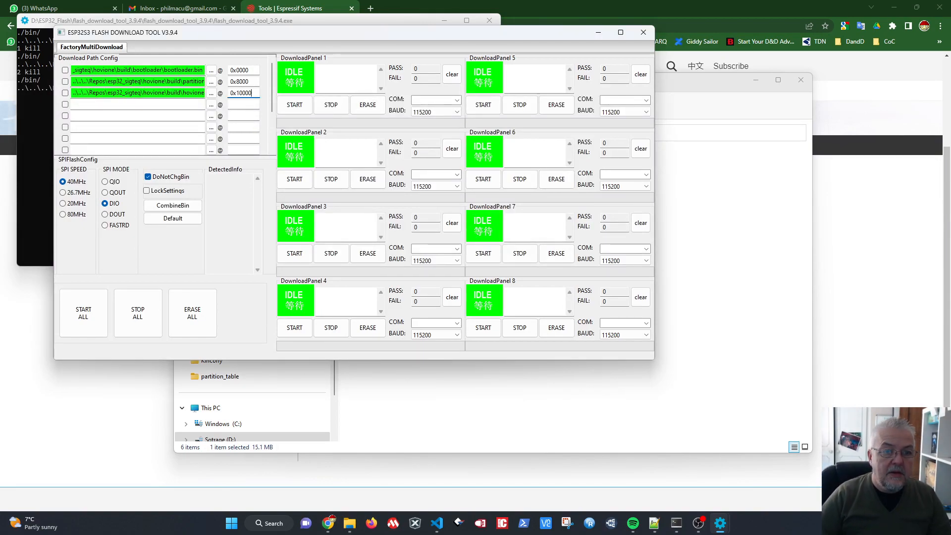
Enable the bootloader, partition table and hovione download rows, and move the tool window aside to uncover the console output.
click(65, 70)
click(65, 81)
click(65, 92)
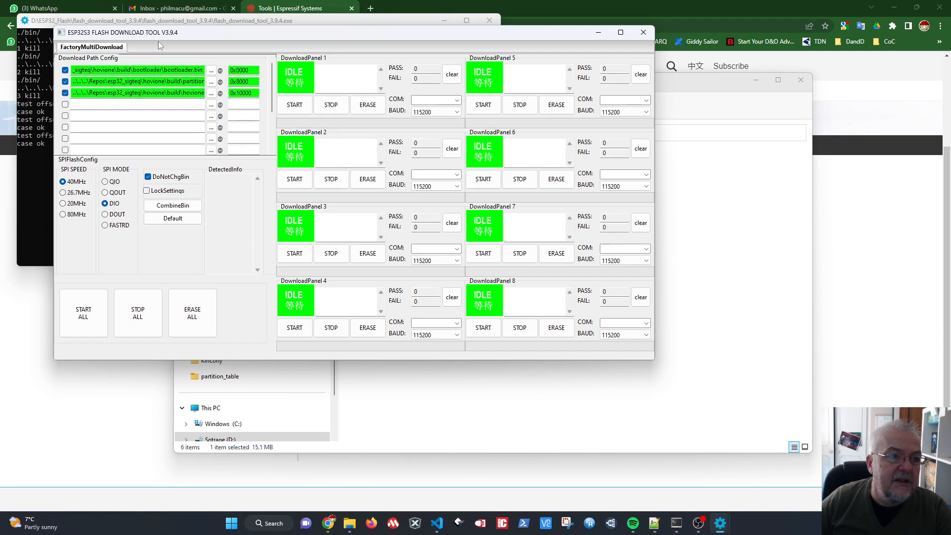
drag(208, 38, 515, 52)
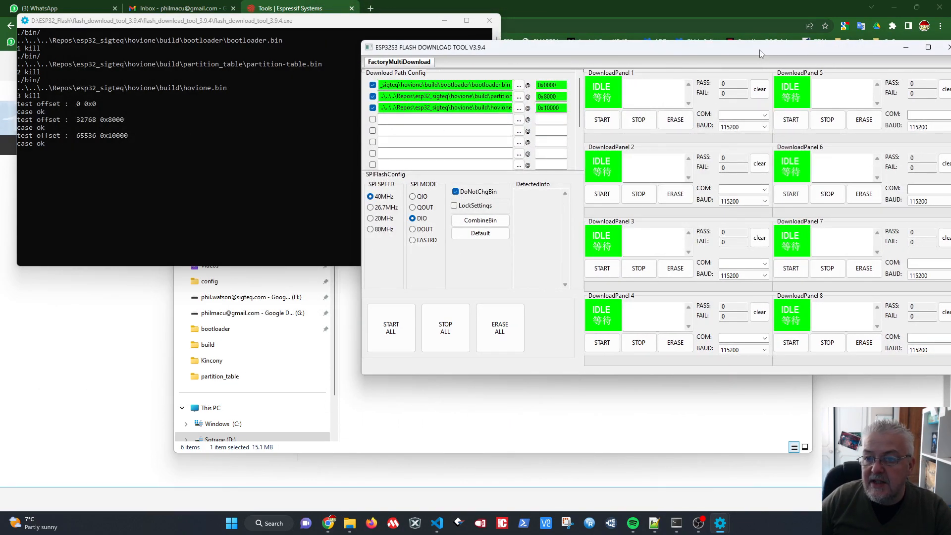
drag(759, 49, 609, 62)
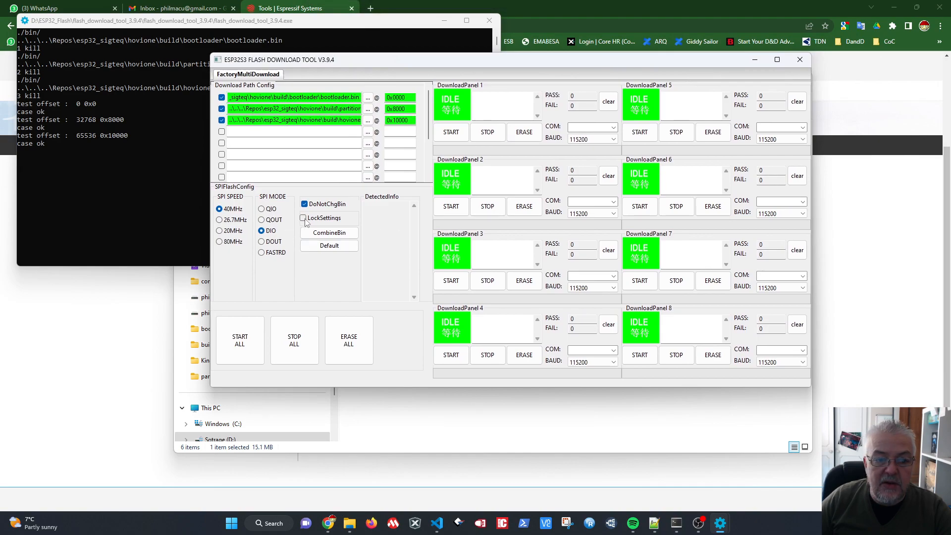
Set the SPI speed to 80MHz and assign COM4 to DownloadPanel 1.
click(219, 242)
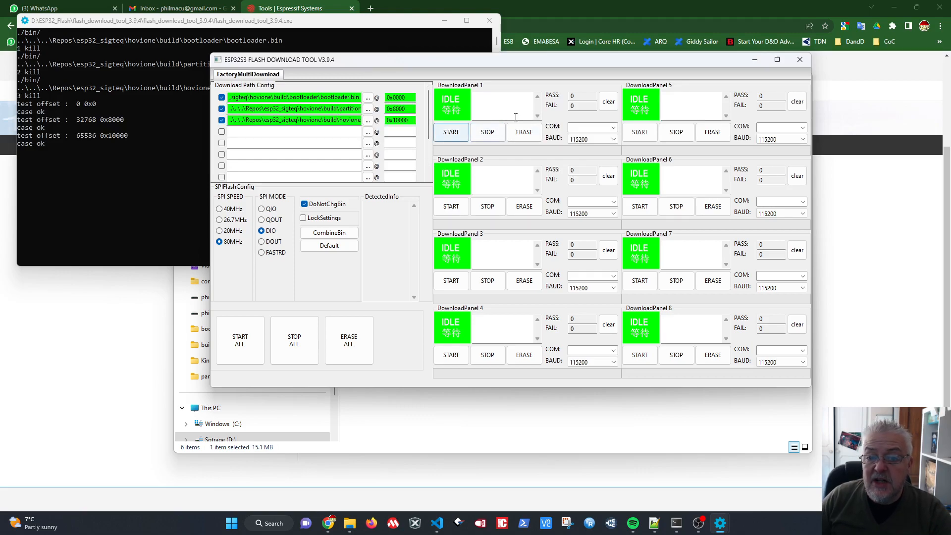
click(613, 128)
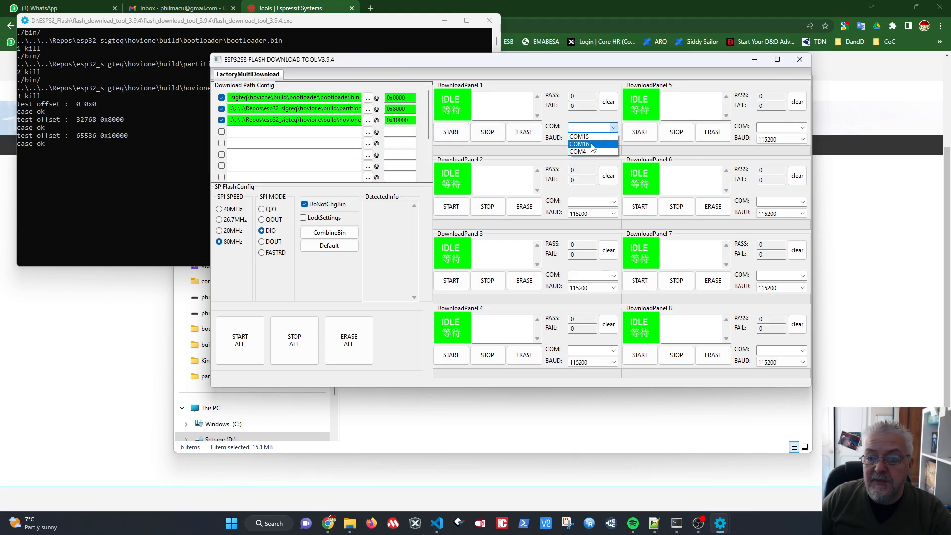
click(595, 138)
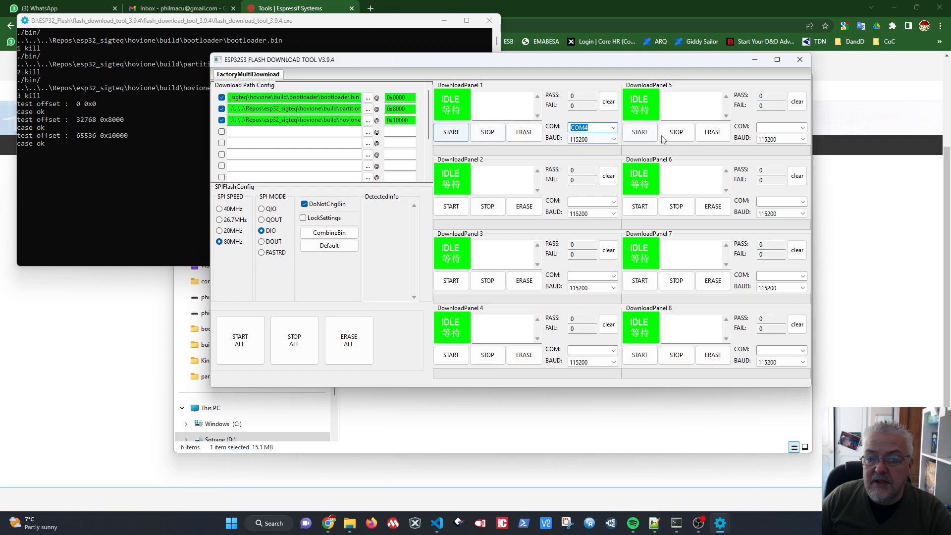